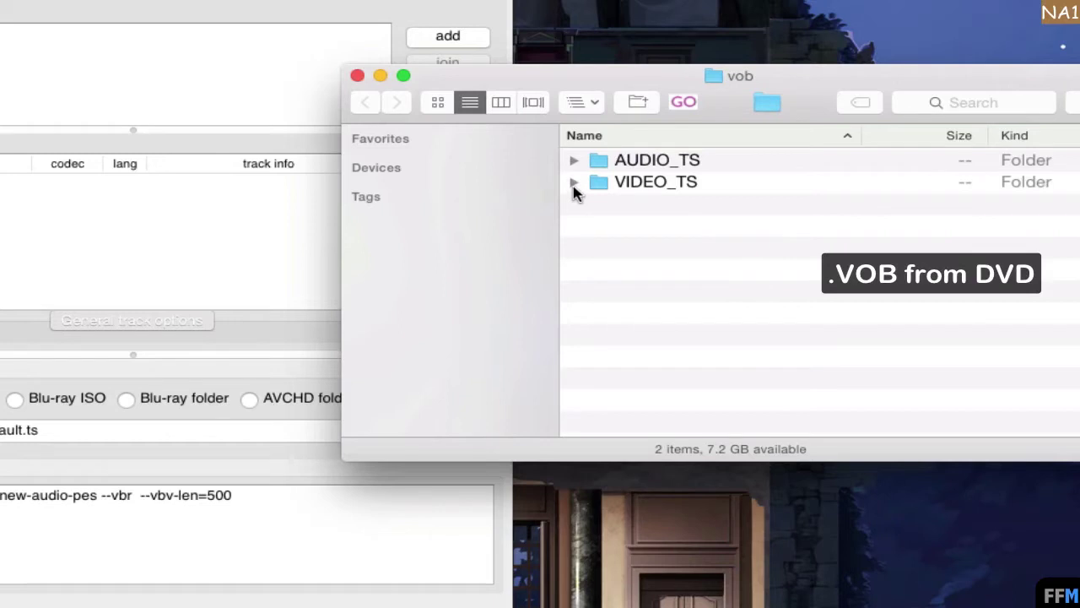
# Step: Expand the VIDEO_TS folder and load VTS_01_1.VOB into tsMuxeR as an input file
pyautogui.click(574, 182)
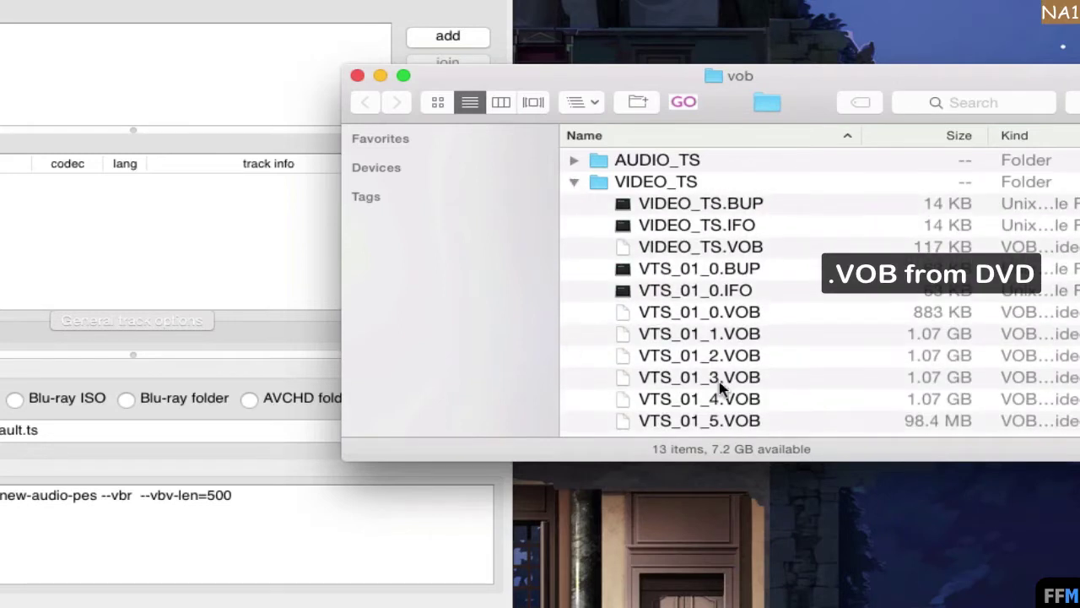
pyautogui.click(805, 338)
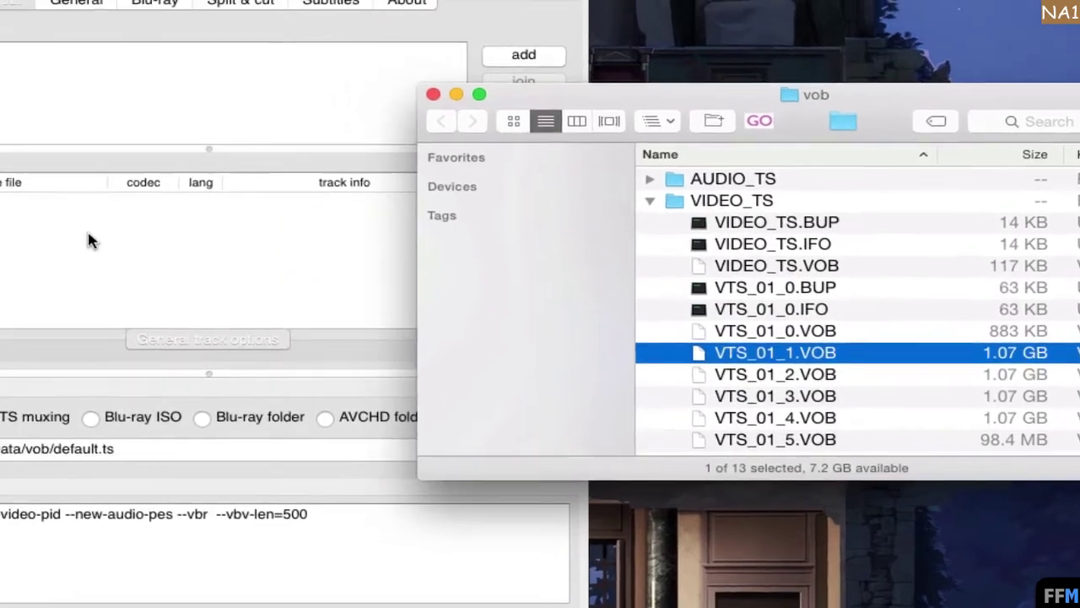
pyautogui.click(59, 215)
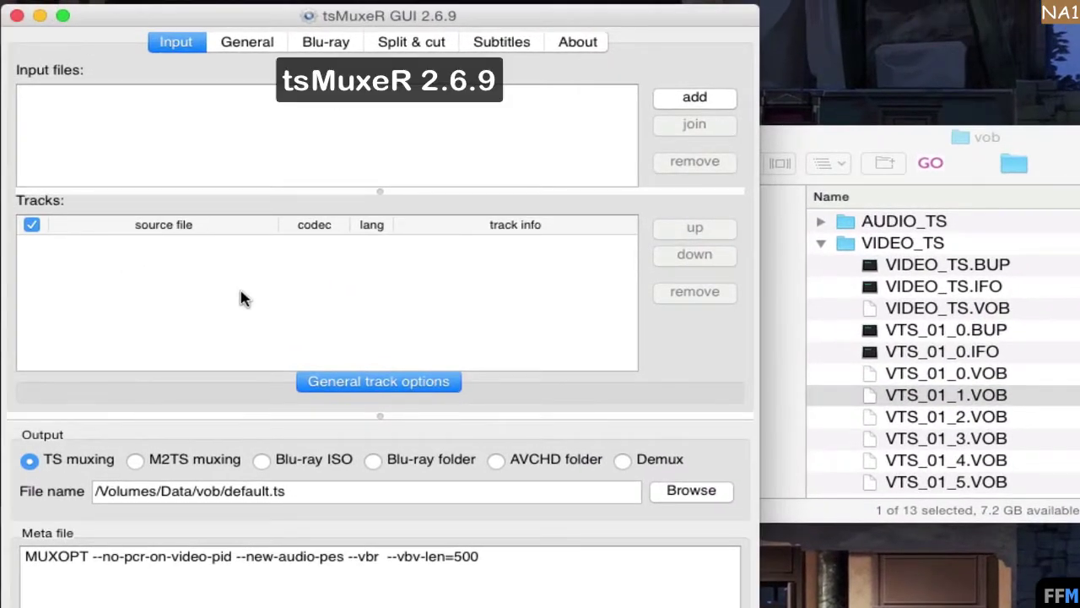
pyautogui.moveTo(1011, 395); pyautogui.dragTo(352, 138)
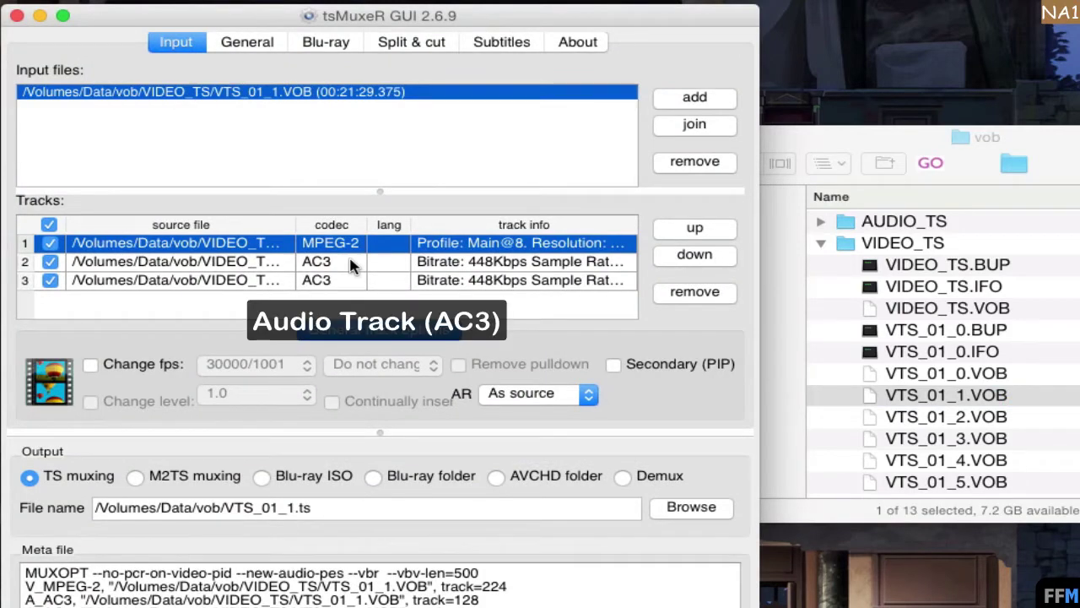
# Step: Exclude the MPEG-2 video track of VTS_01_1.VOB and set the output mode to Demux
pyautogui.click(353, 281)
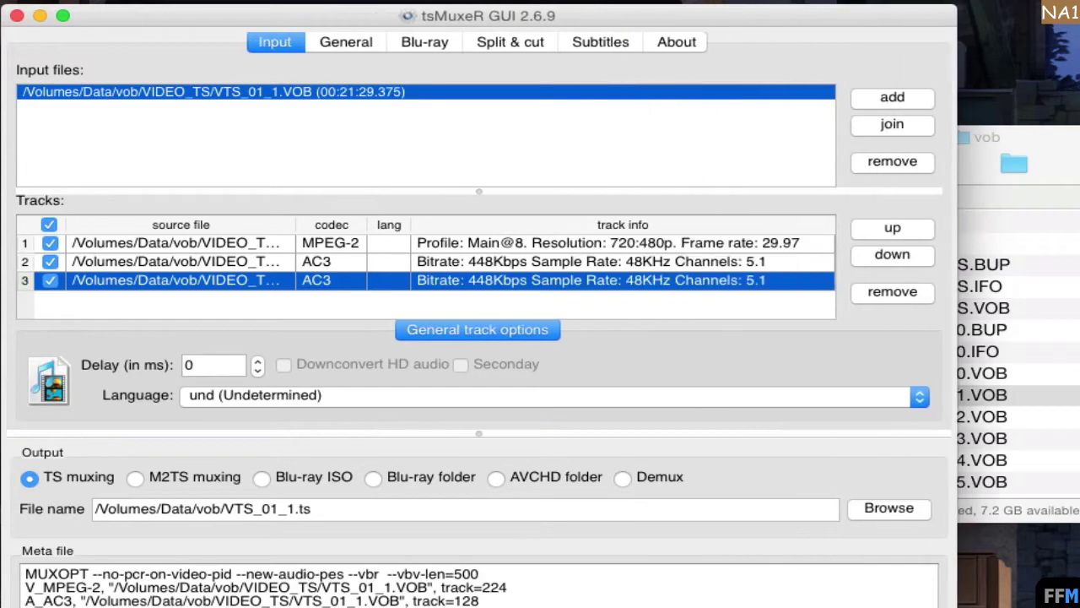
pyautogui.click(51, 244)
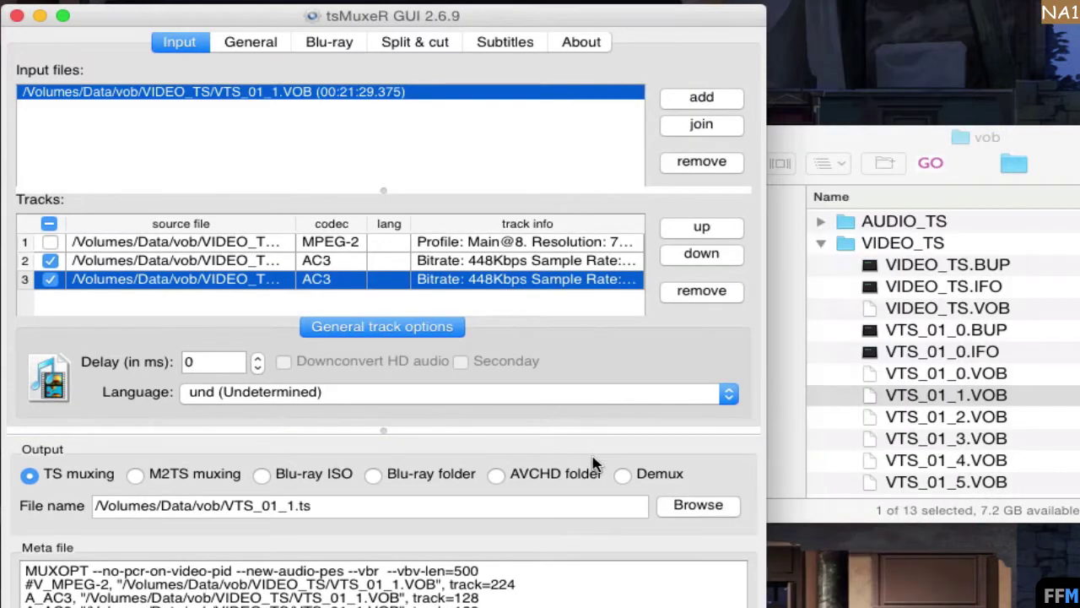
pyautogui.click(643, 475)
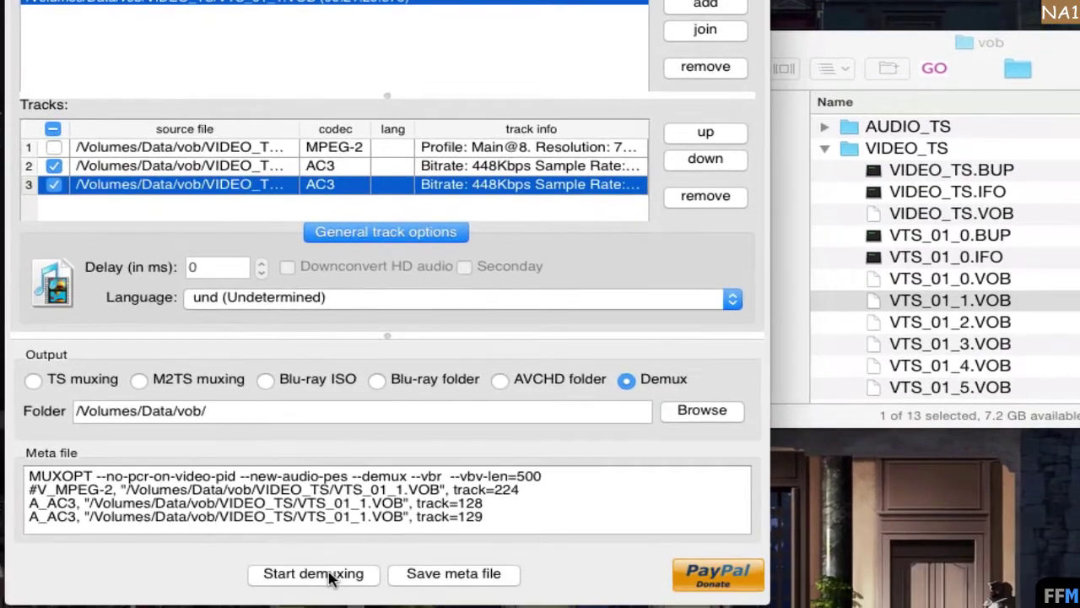
# Step: Collapse the VIDEO_TS folder and demux the two AC3 tracks into /Volumes/Data/vob/
pyautogui.click(825, 148)
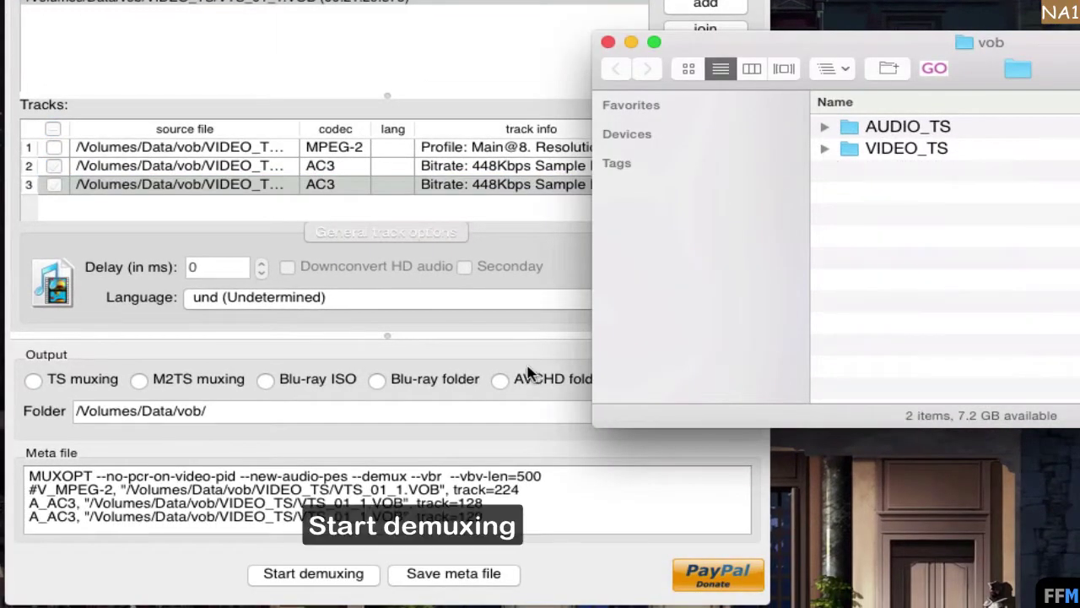
pyautogui.click(527, 367)
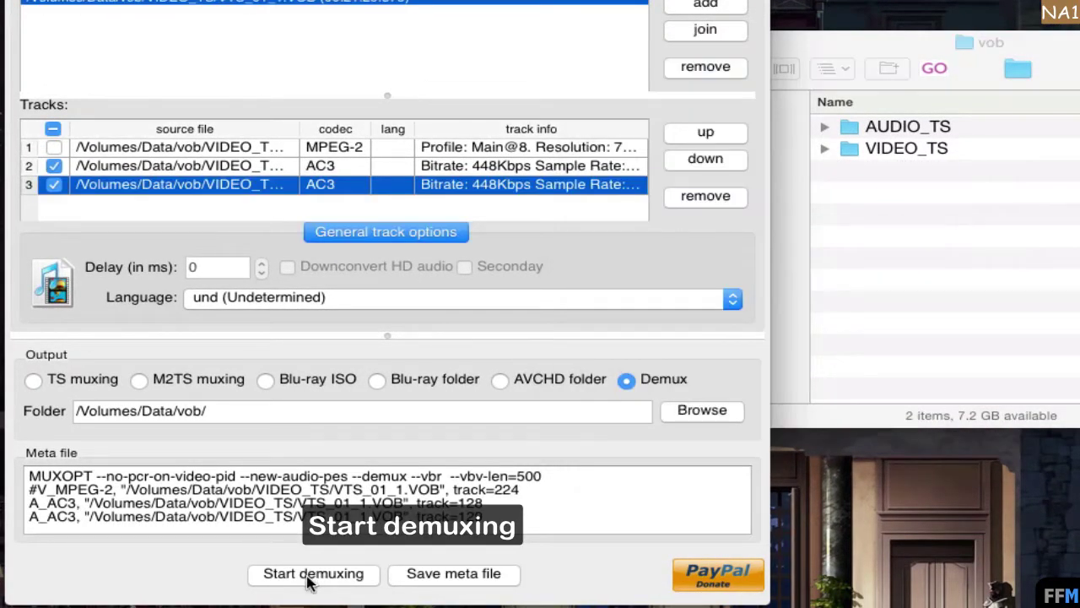
pyautogui.click(313, 573)
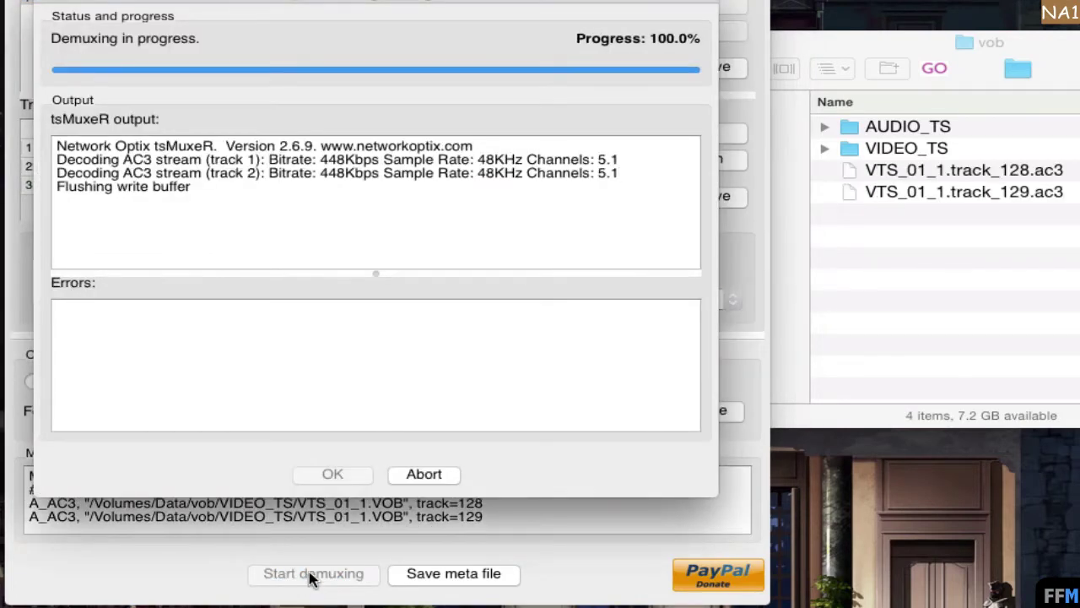
pyautogui.click(357, 469)
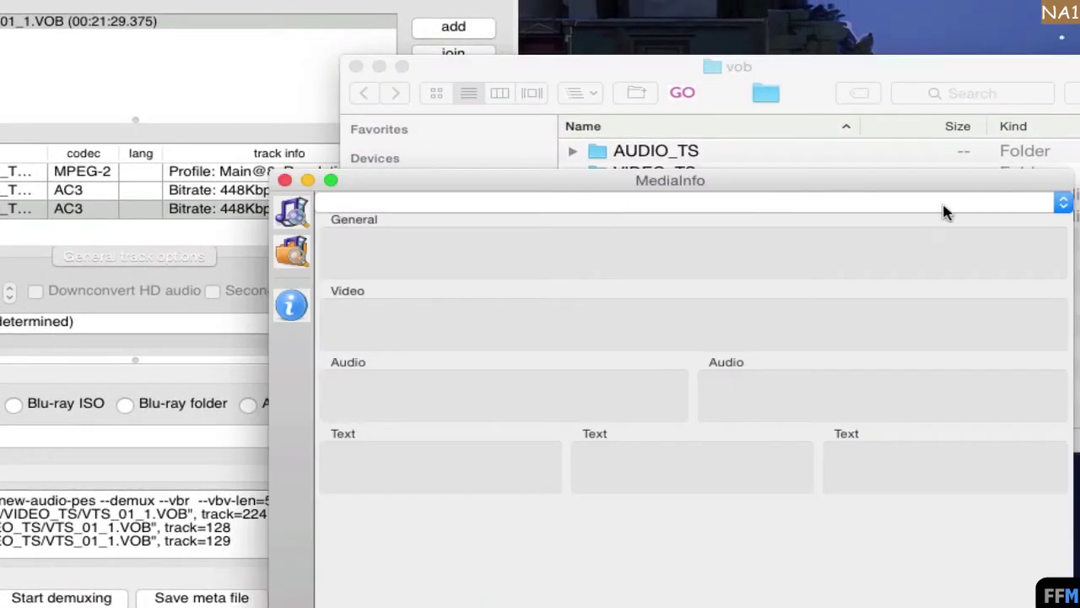
# Step: Switch to MediaInfo, check its version, and inspect the properties of VTS_01_1.track_128.ac3 and VTS_01_1.track_129.ac3
pyautogui.click(291, 305)
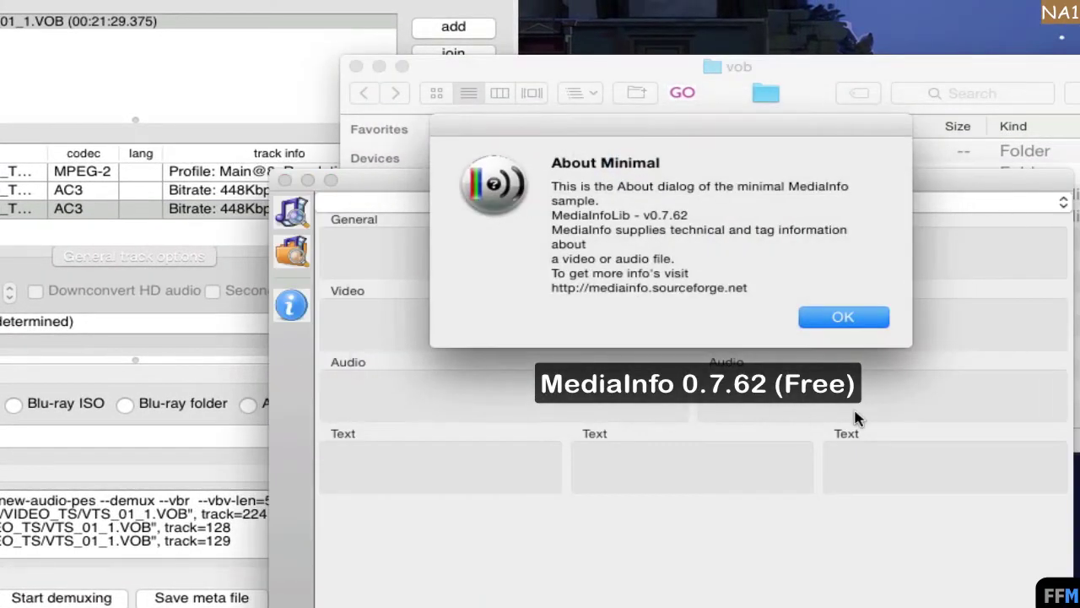
pyautogui.click(879, 314)
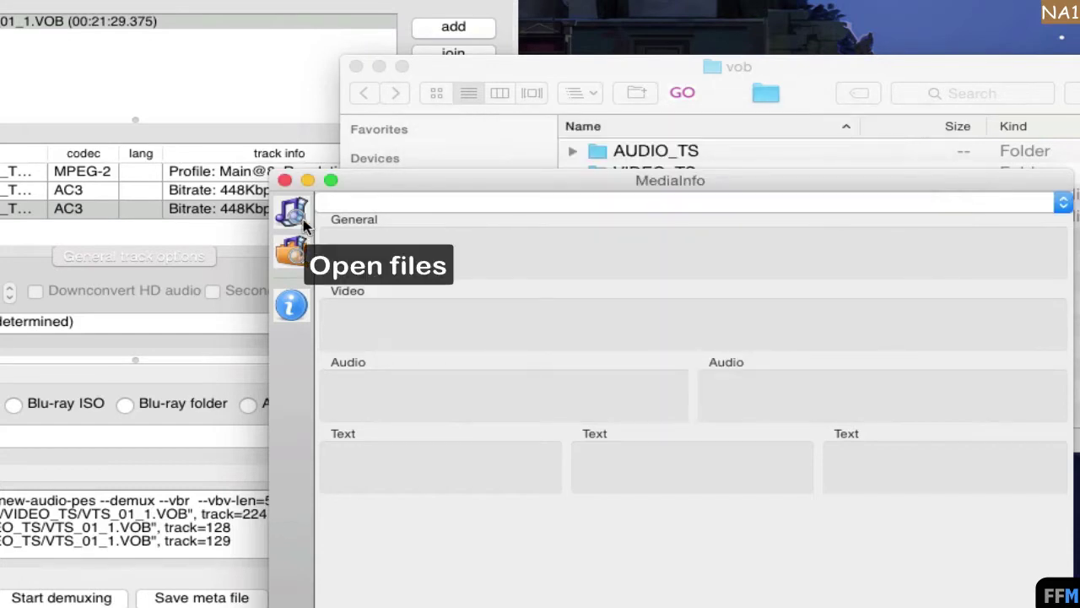
pyautogui.click(304, 223)
pyautogui.click(668, 210)
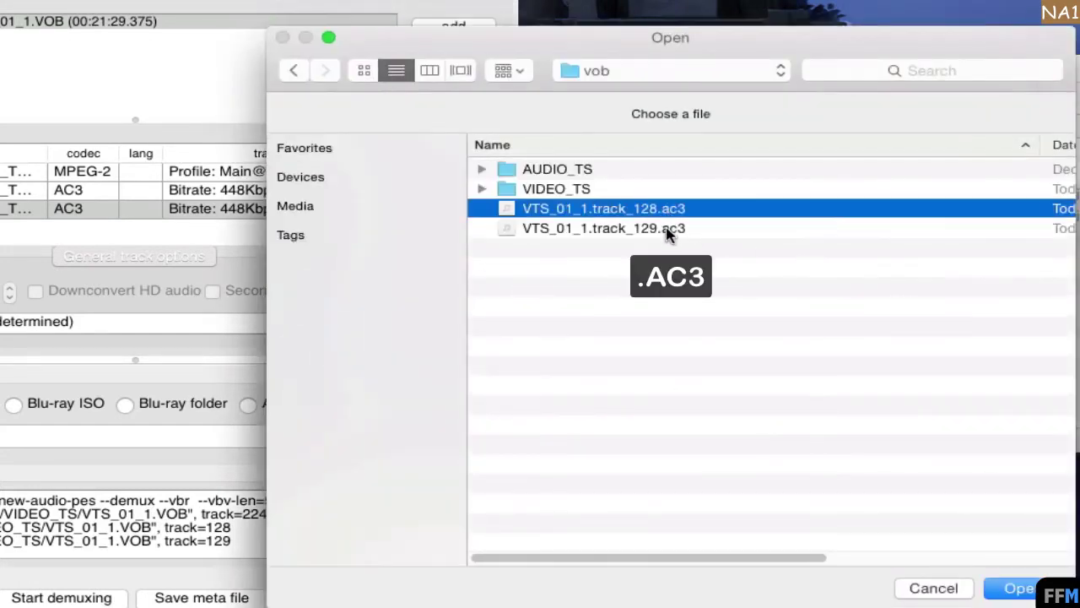
pyautogui.keyDown('shift'); pyautogui.click(667, 230); pyautogui.keyUp('shift')
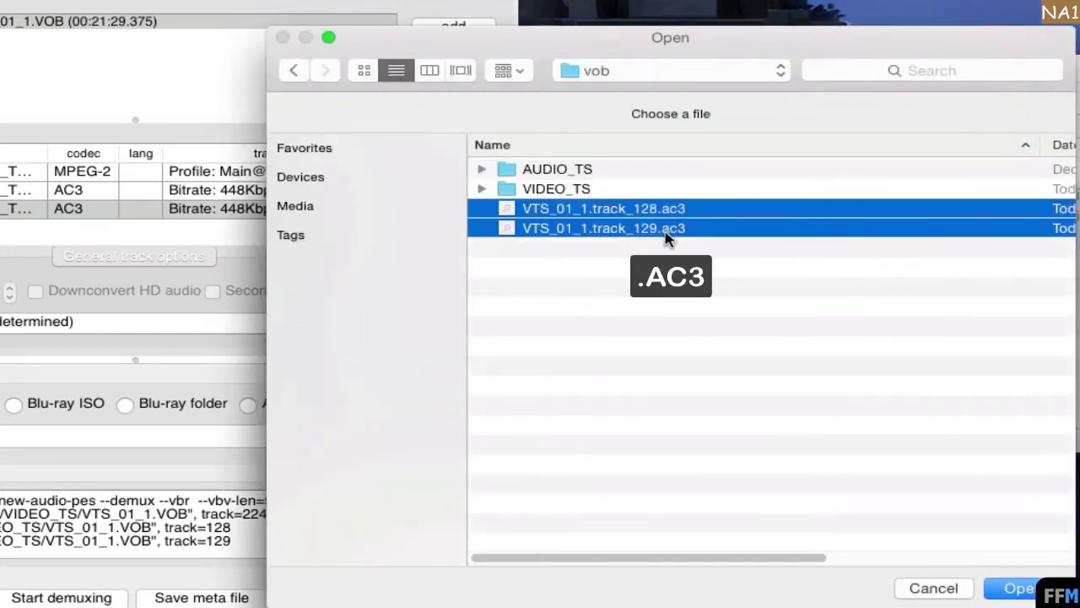
pyautogui.click(1018, 588)
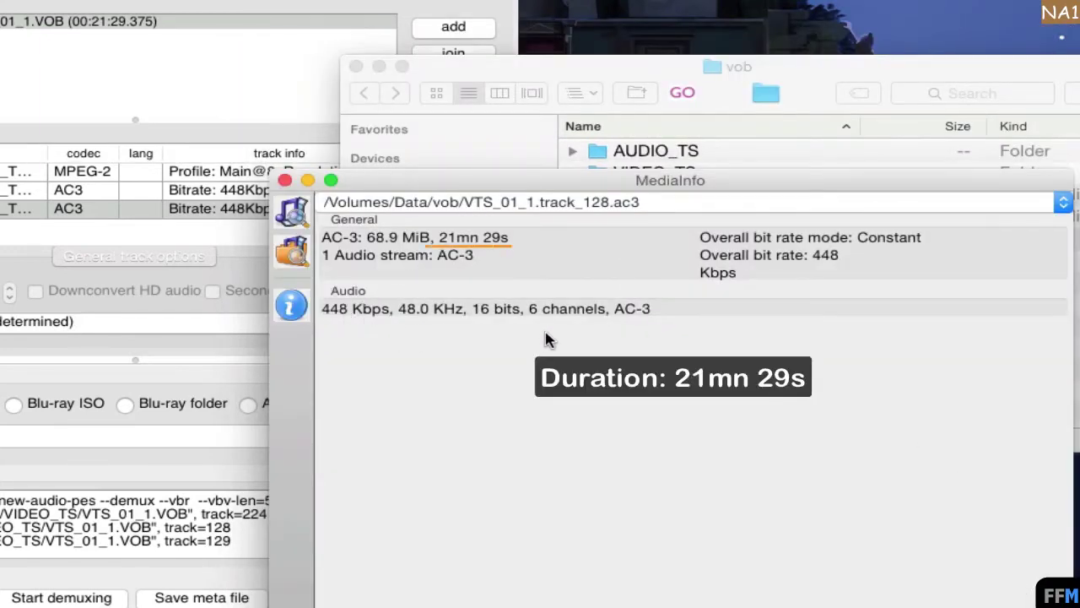
pyautogui.click(666, 203)
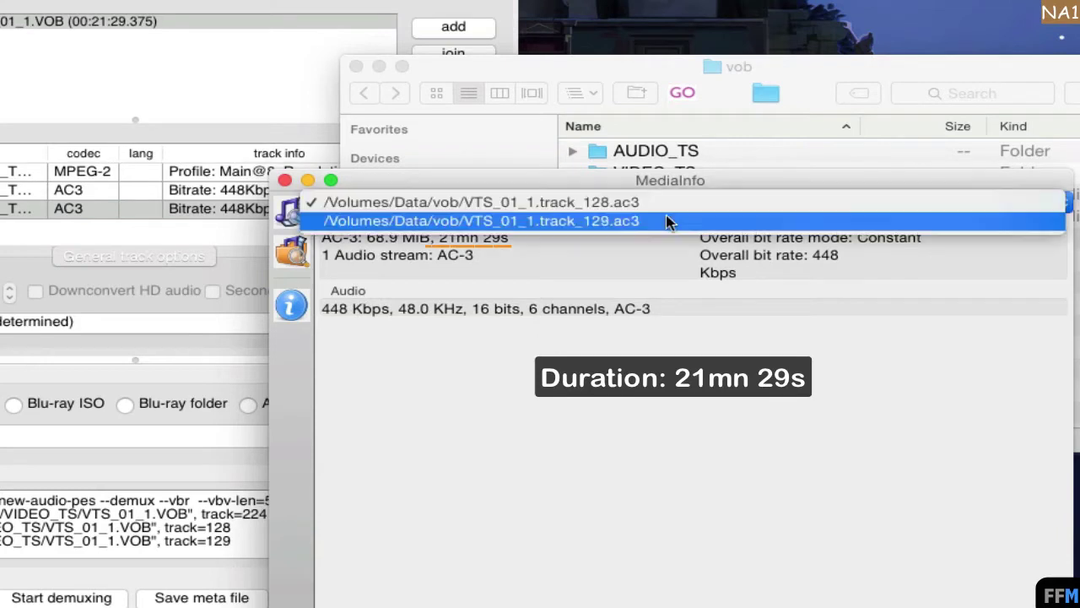
pyautogui.click(667, 222)
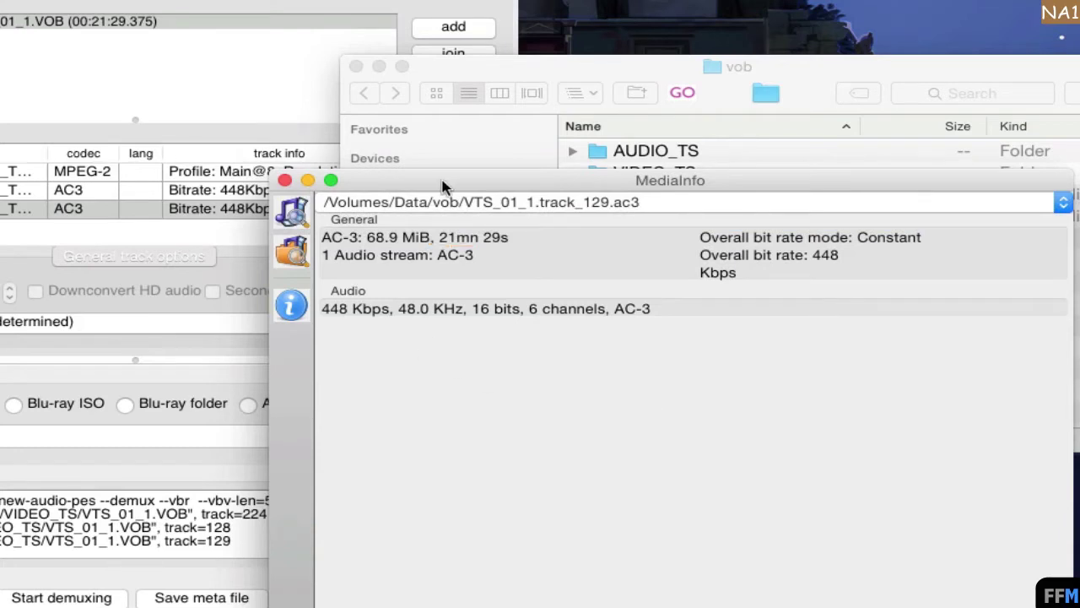
# Step: Open VTS_01_1.VOB from the VIDEO_TS folder in MediaInfo to check its duration
pyautogui.click(292, 213)
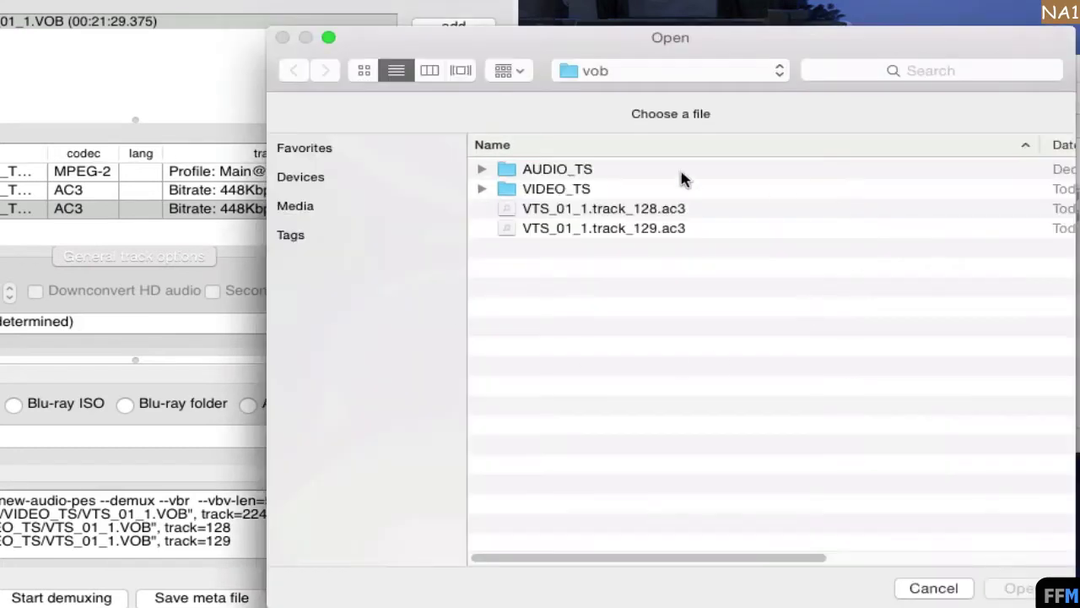
pyautogui.click(481, 191)
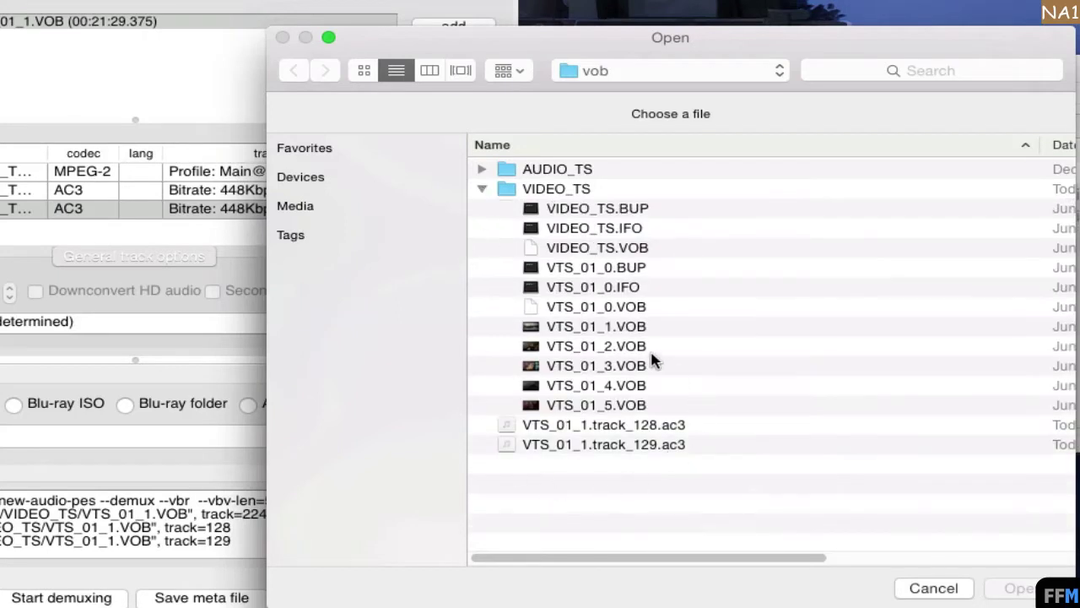
pyautogui.click(653, 329)
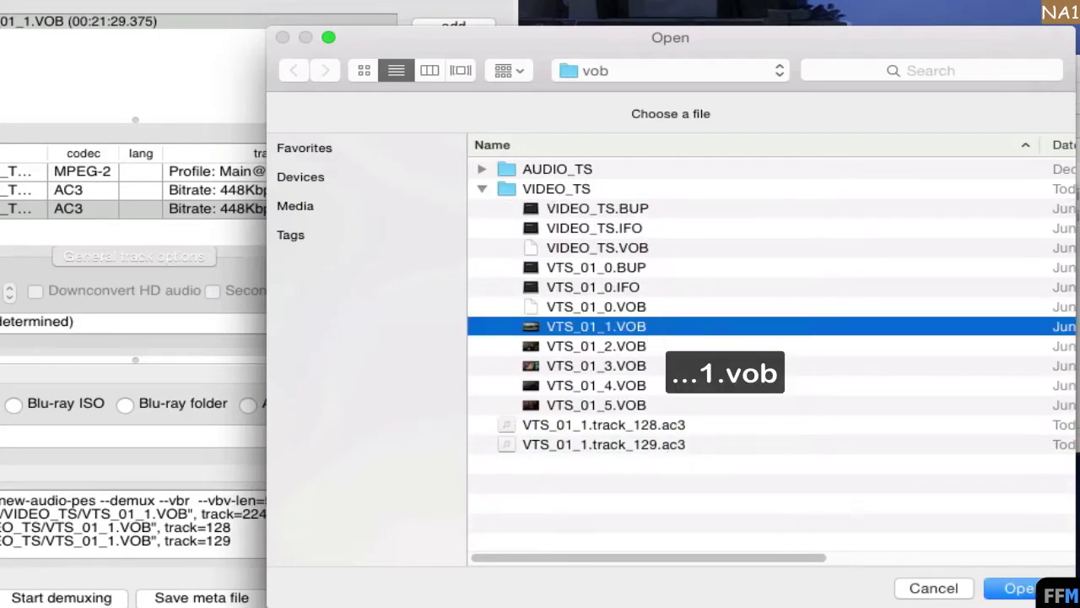
pyautogui.click(1021, 588)
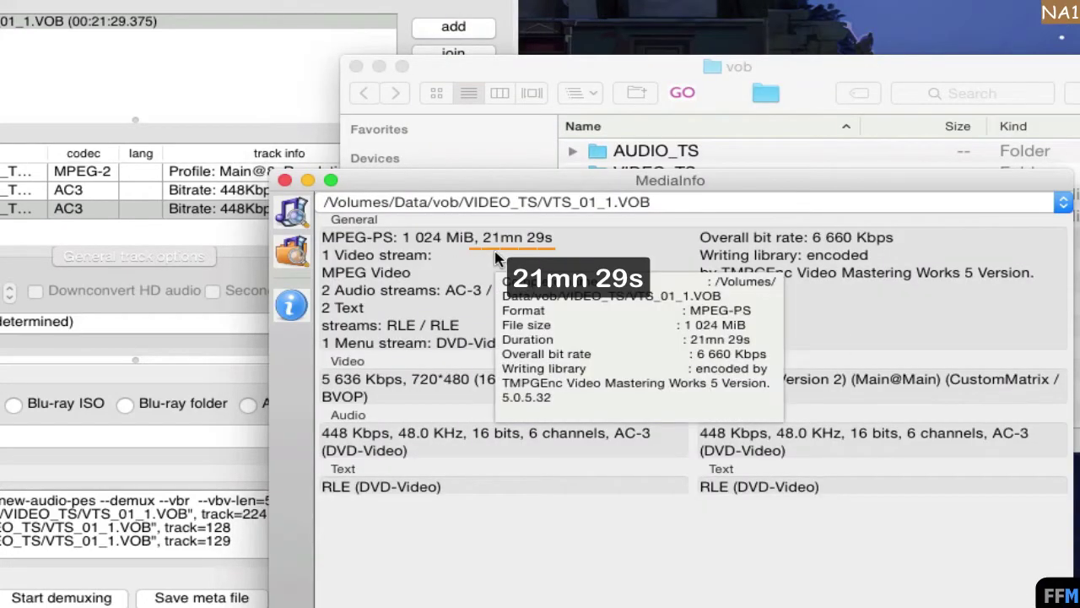
# Step: Play VTS_01_1.track_128.ac3 in VLC, remove it from the playlist and minimize the player
pyautogui.click(508, 66)
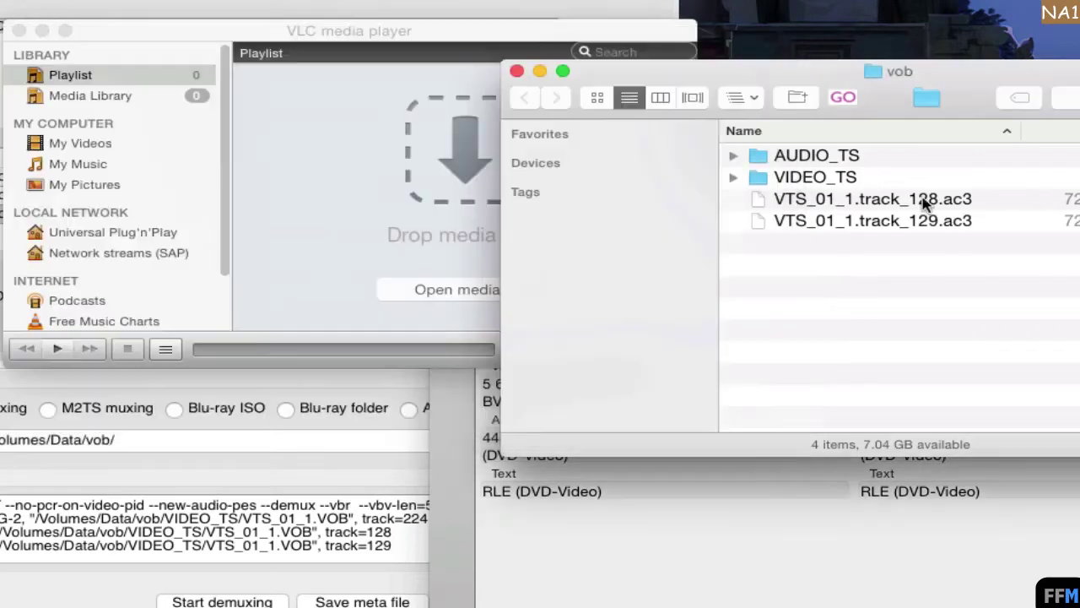
pyautogui.moveTo(856, 202); pyautogui.dragTo(357, 132)
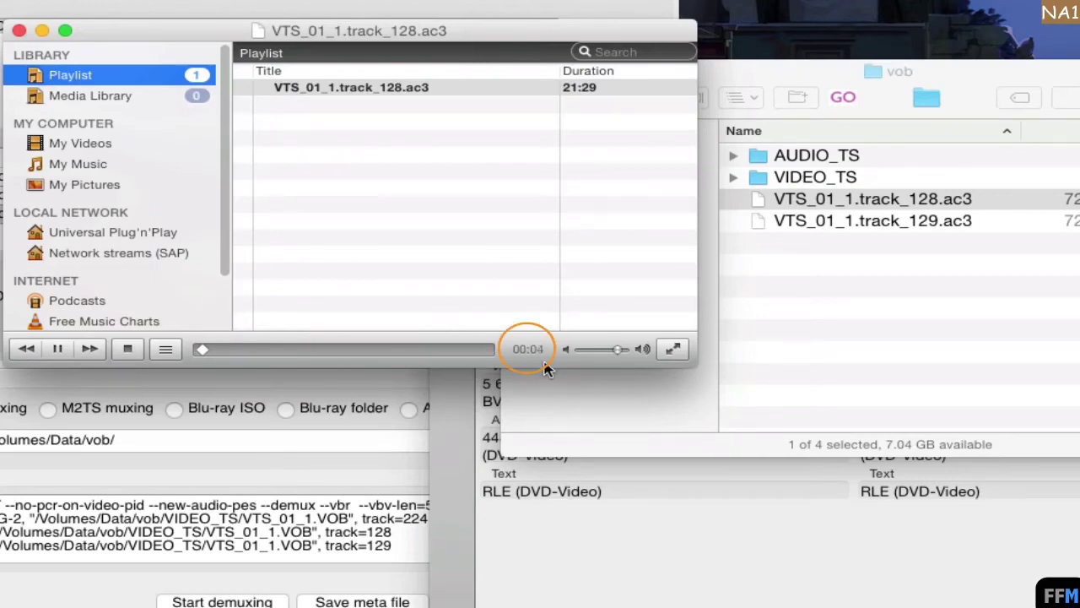
pyautogui.press('BackSpace')
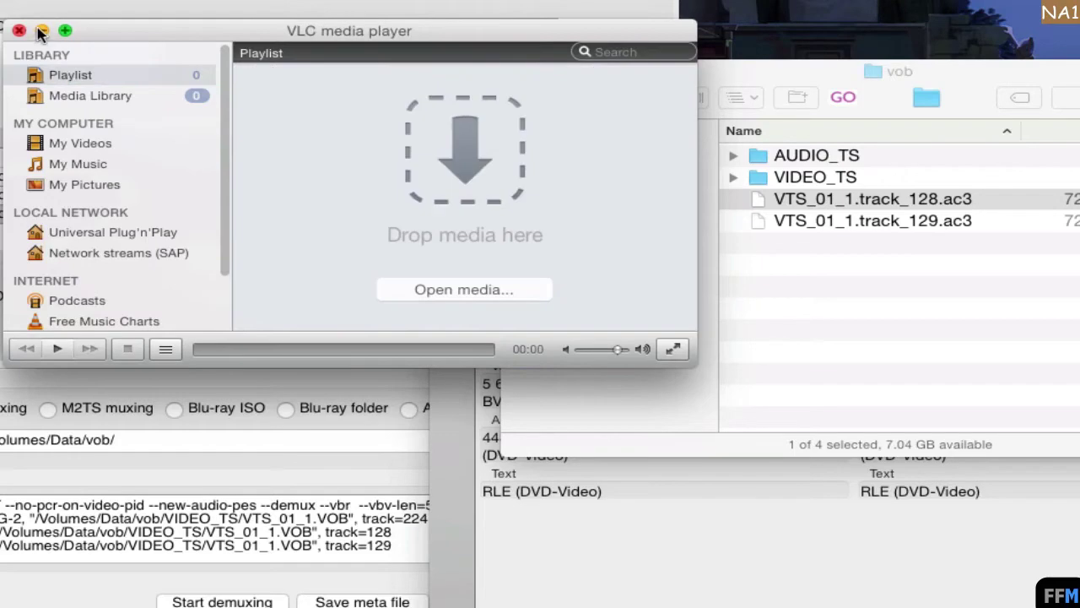
pyautogui.click(42, 31)
# Step: Load VIDEO_TS.IFO from the VIDEO_TS folder into VLC to check the DVD's total duration, and quit the player
pyautogui.click(780, 342)
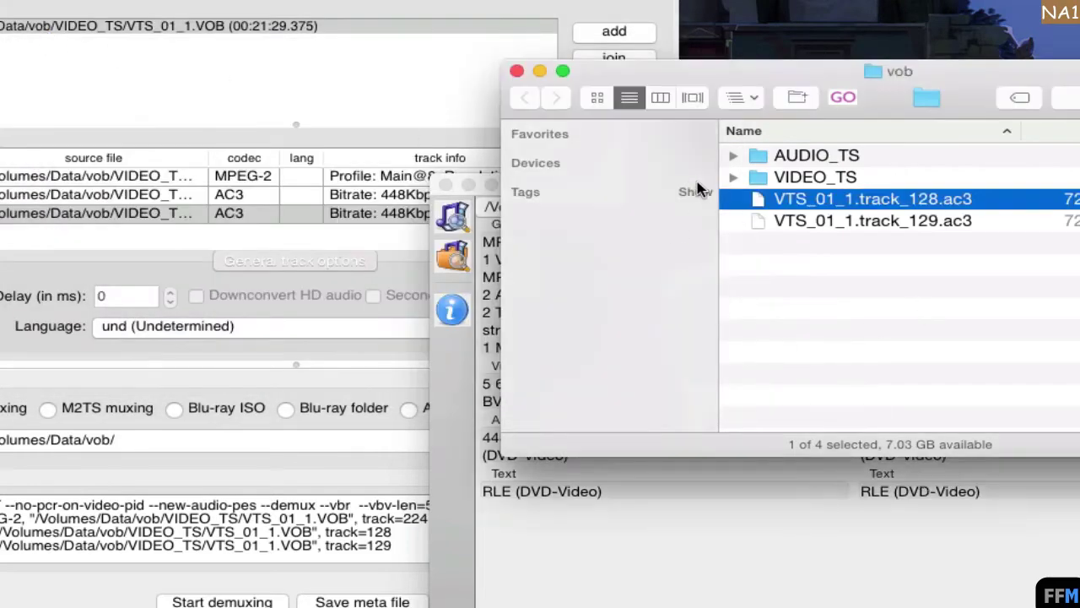
pyautogui.click(734, 177)
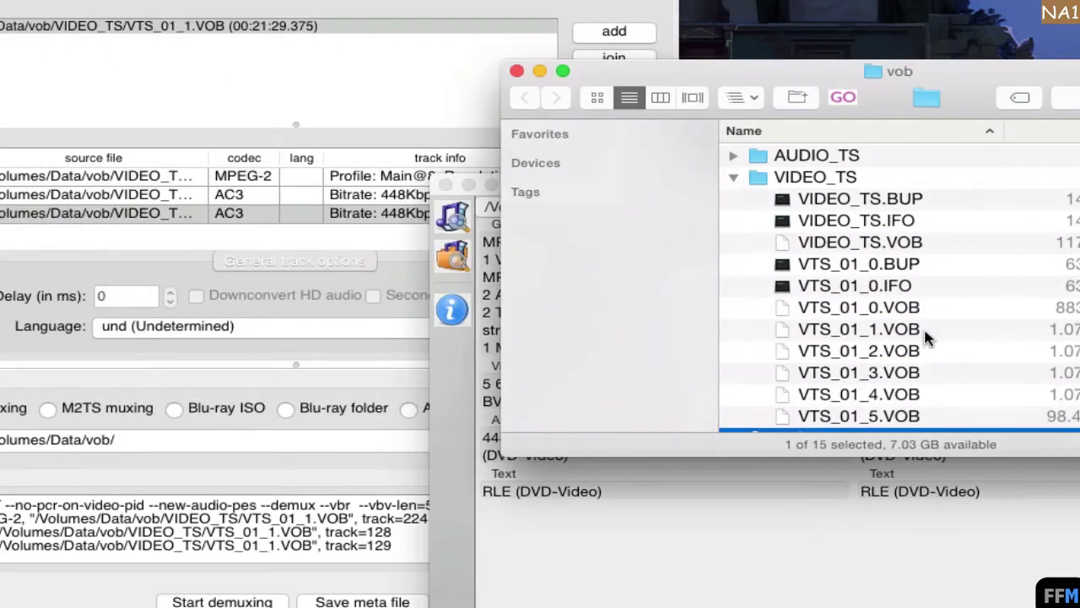
pyautogui.click(952, 225)
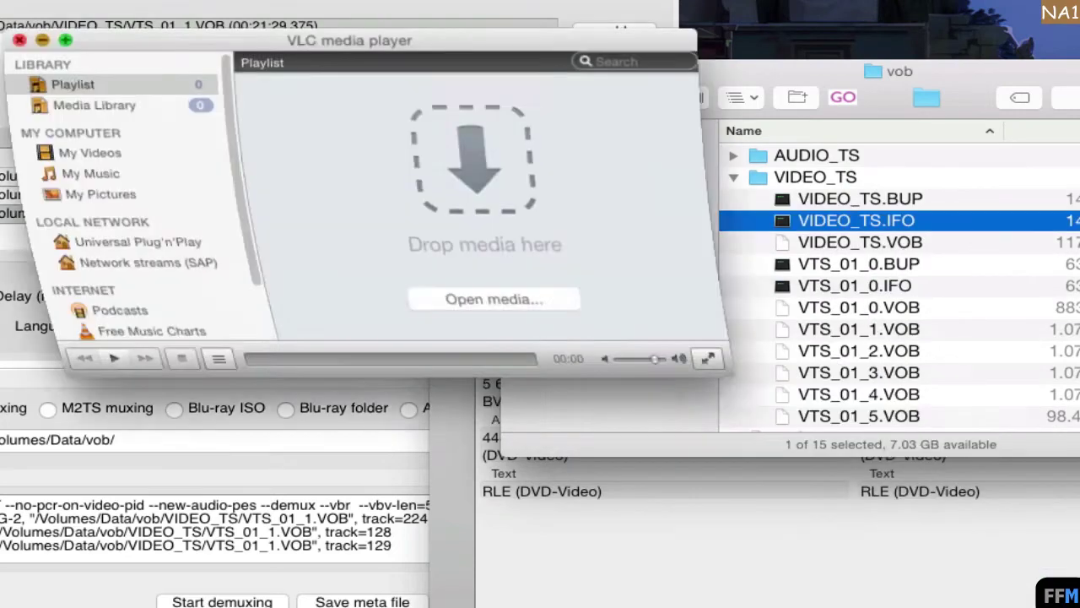
pyautogui.moveTo(857, 220); pyautogui.dragTo(485, 169)
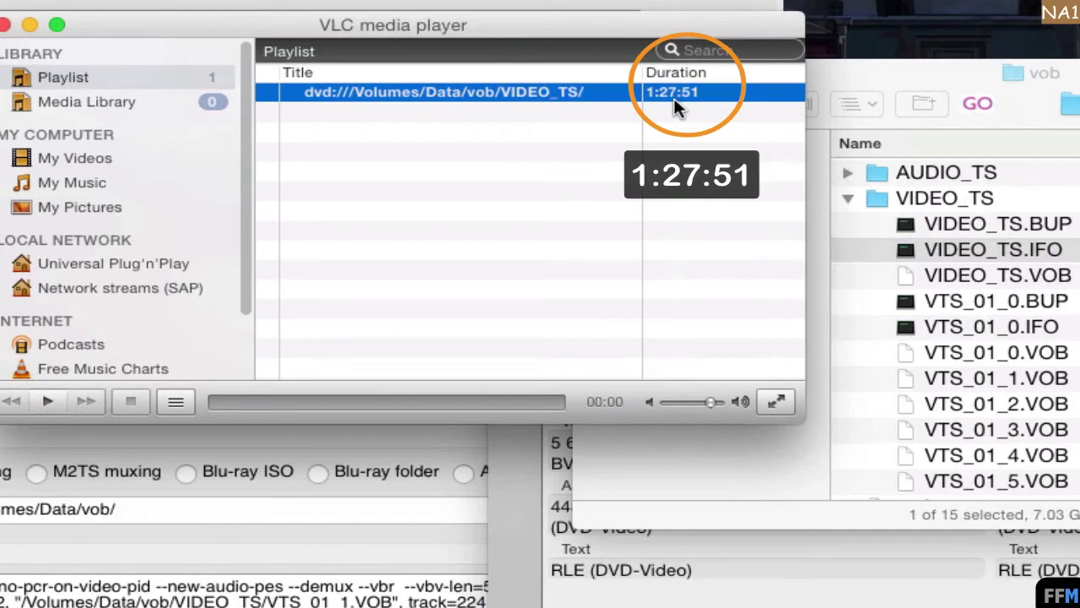
pyautogui.press('super+q')
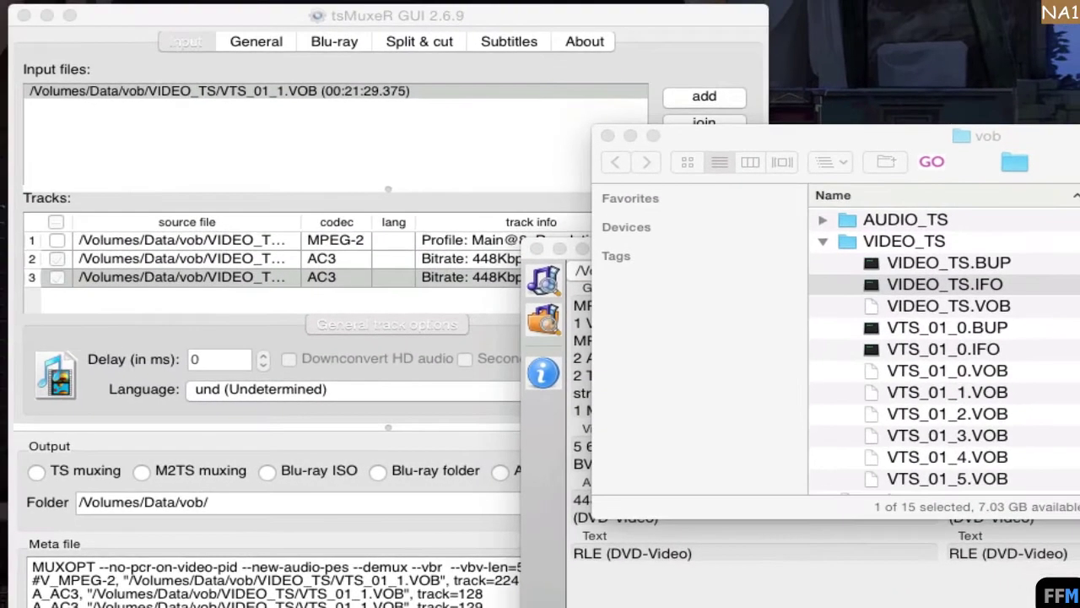
# Step: Switch to mkvmerge GUI and add VTS_01_0.VOB from the VIDEO_TS folder as an input file
pyautogui.click(789, 388)
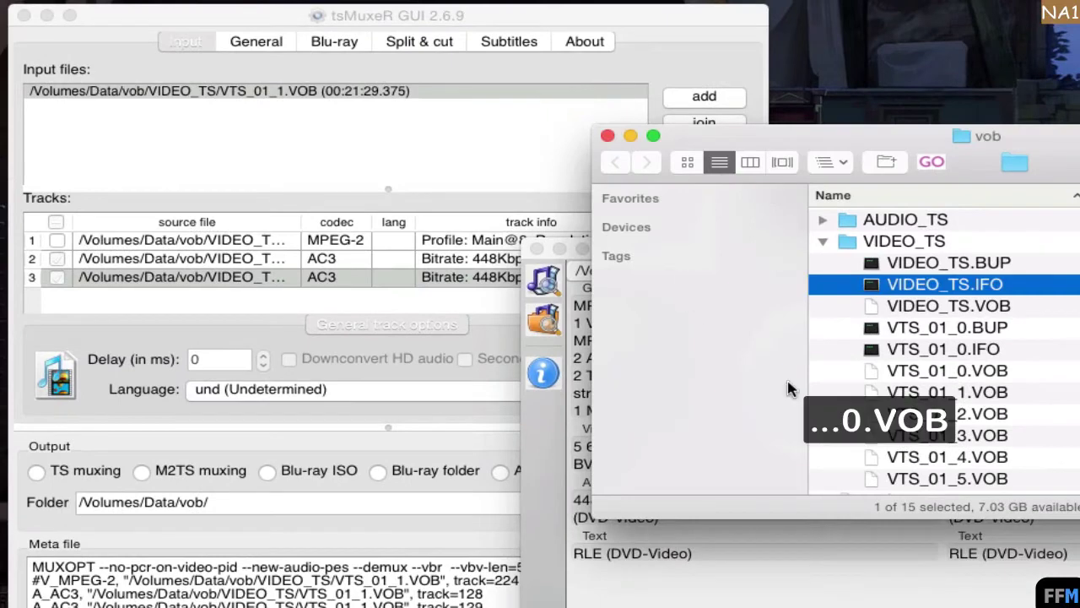
pyautogui.click(1049, 374)
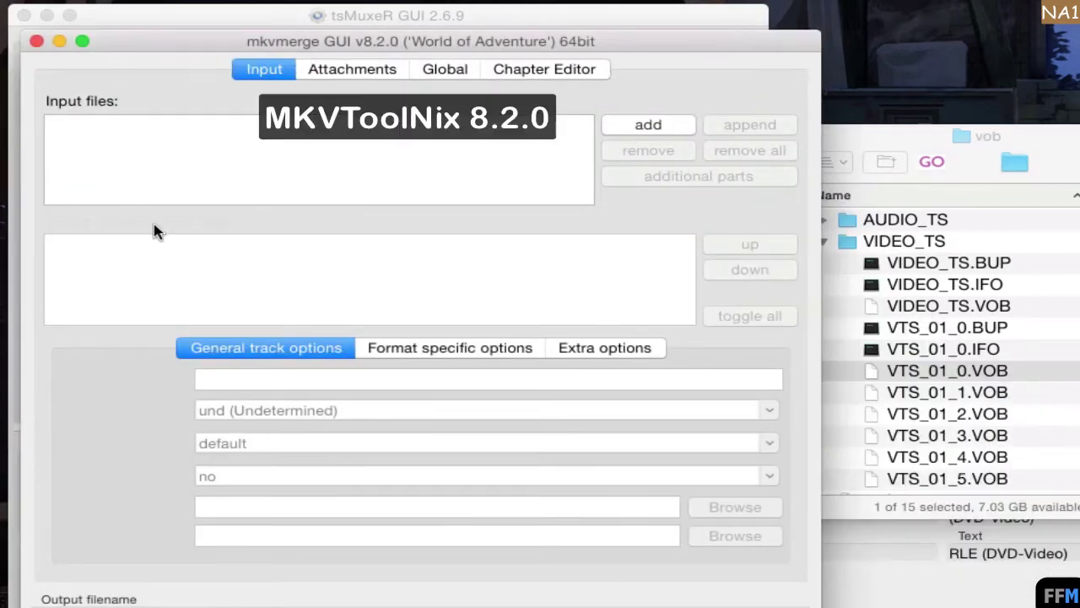
pyautogui.click(265, 71)
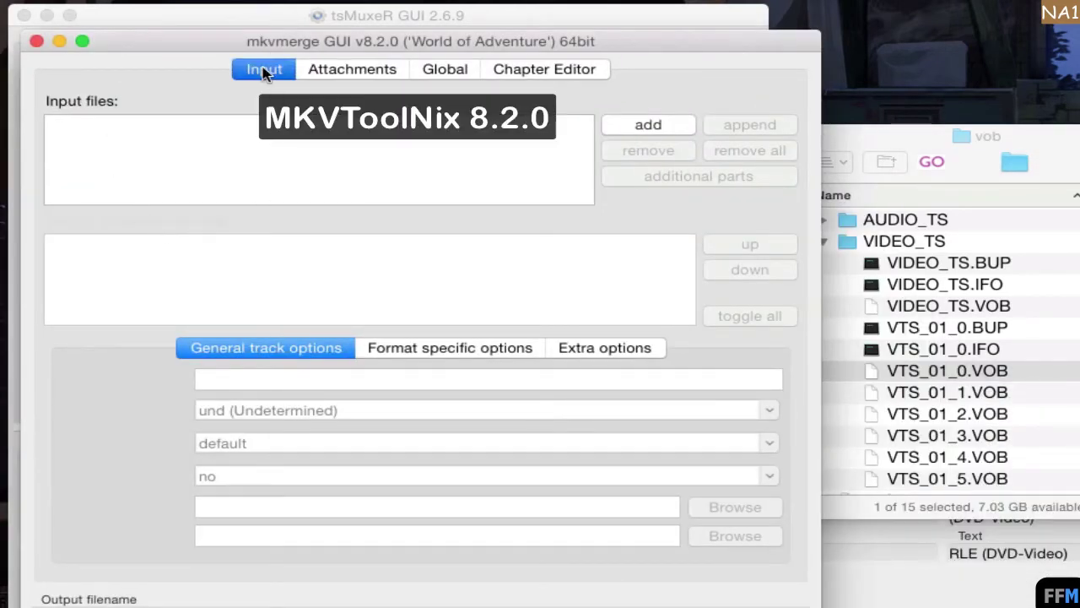
pyautogui.moveTo(1020, 369); pyautogui.dragTo(403, 155)
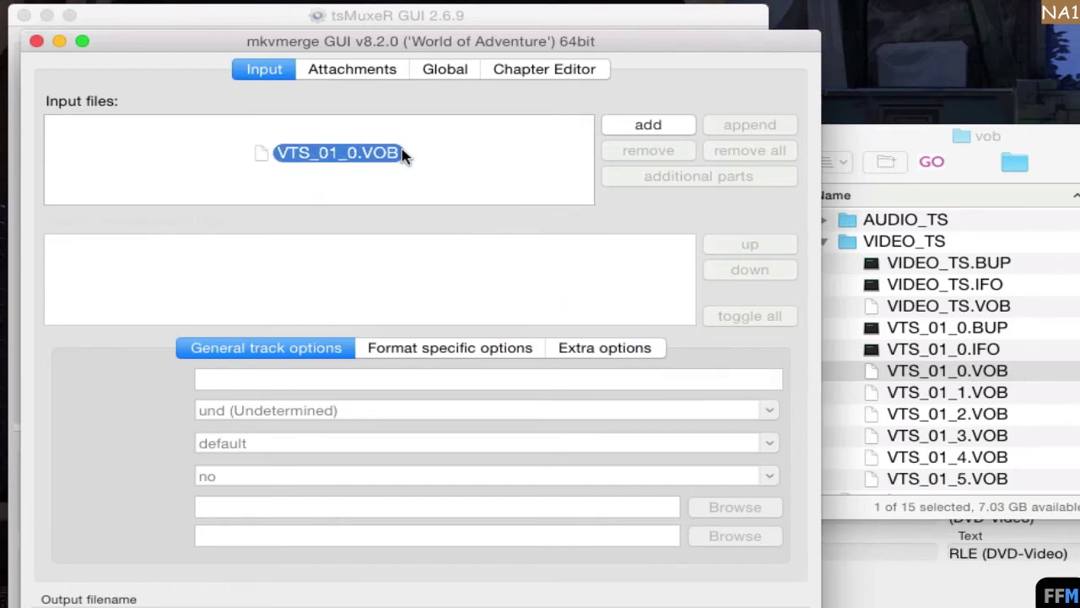
pyautogui.moveTo(403, 155); pyautogui.dragTo(401, 156)
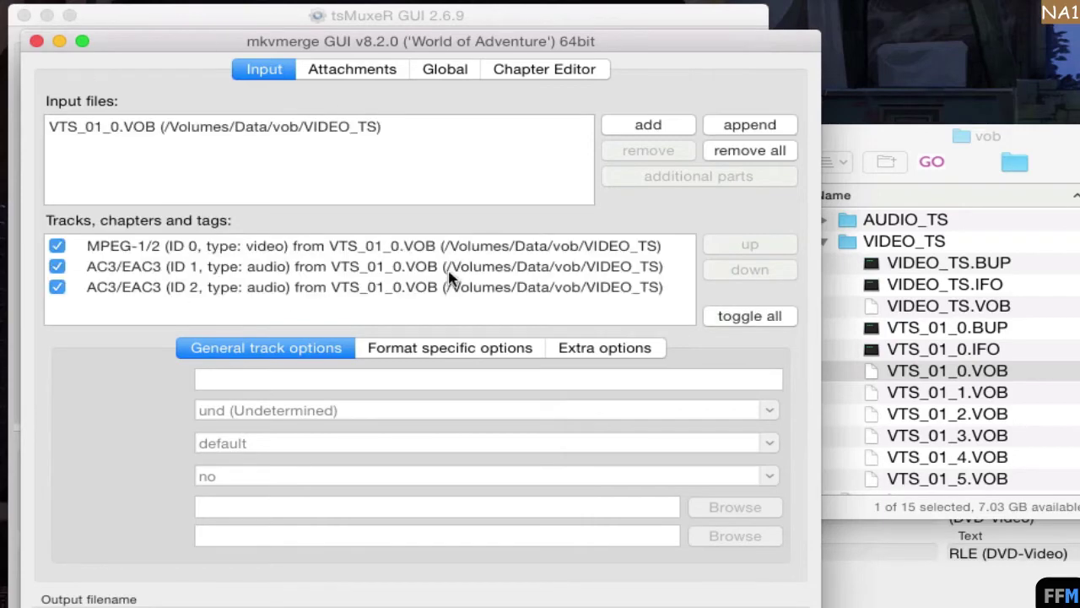
# Step: Mux only the first AC3 audio track (ID 1) of VTS_01_0.VOB into VTS_01_0.mka and dismiss the finished report
pyautogui.click(57, 245)
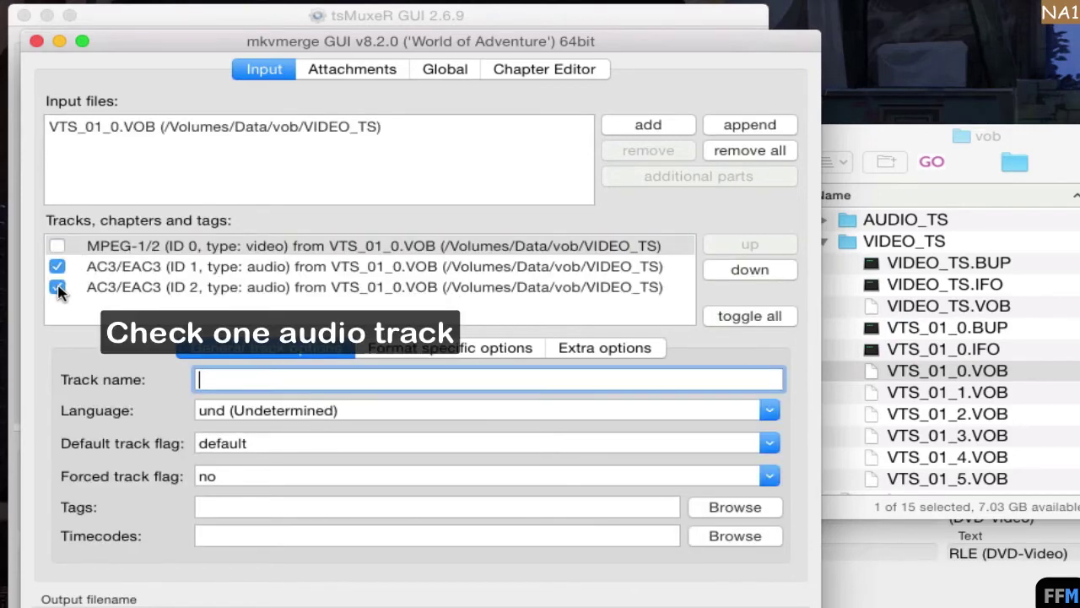
pyautogui.click(57, 287)
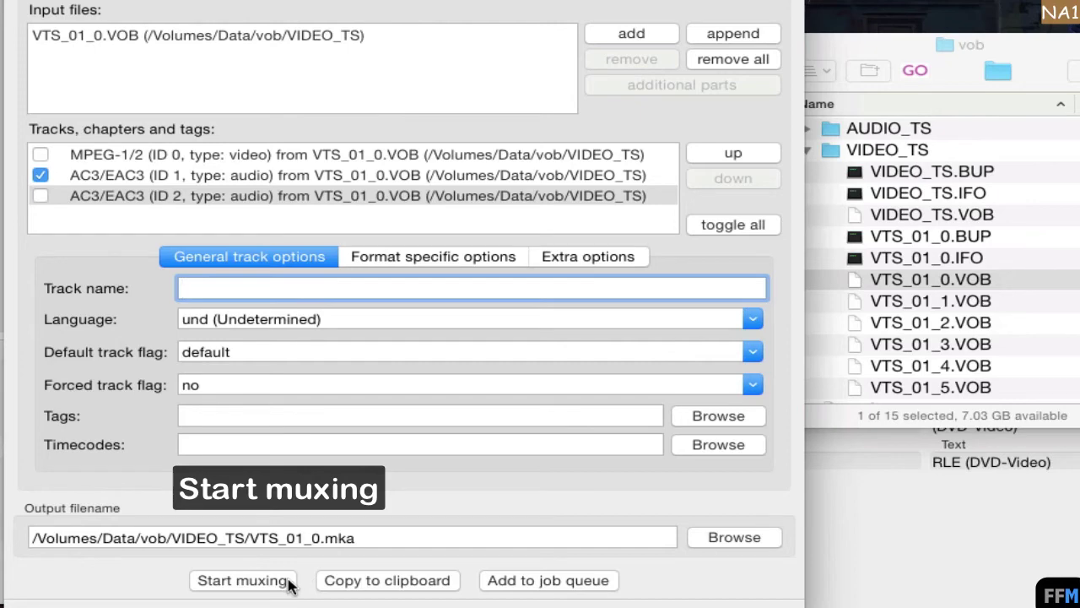
pyautogui.click(287, 582)
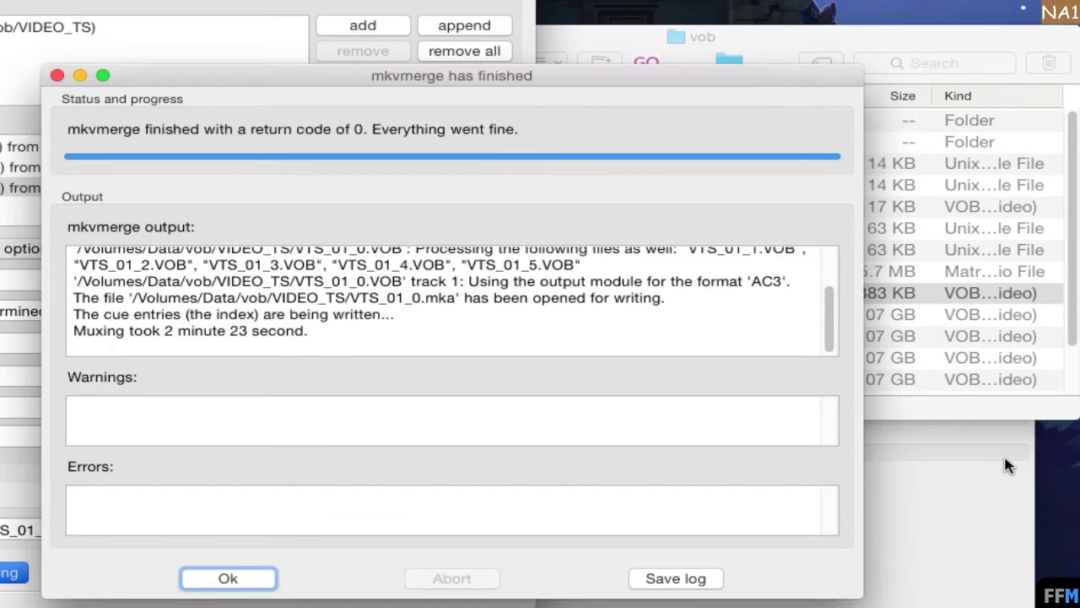
pyautogui.click(209, 579)
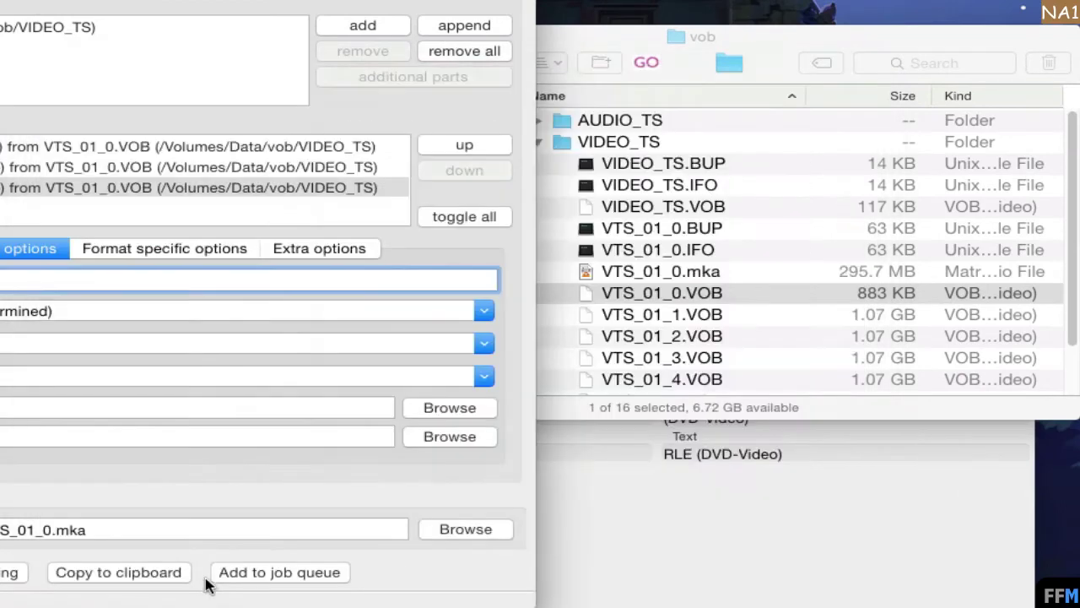
# Step: Move VTS_01_0.mka out of the VIDEO_TS folder into the parent vob folder in Finder and collapse VIDEO_TS
pyautogui.click(727, 36)
pyautogui.click(759, 274)
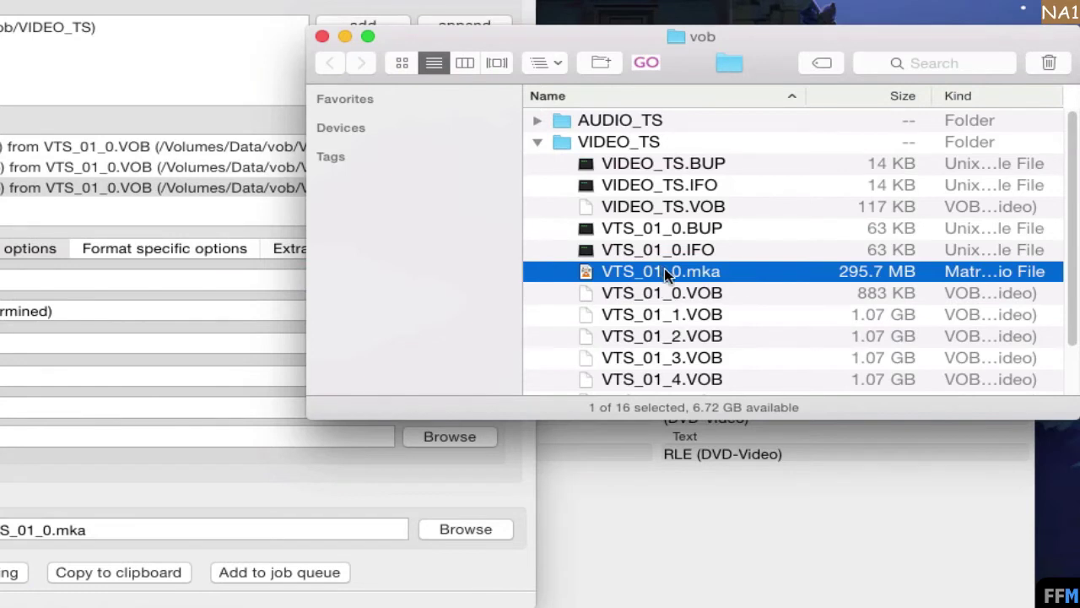
pyautogui.moveTo(665, 274); pyautogui.dragTo(545, 301)
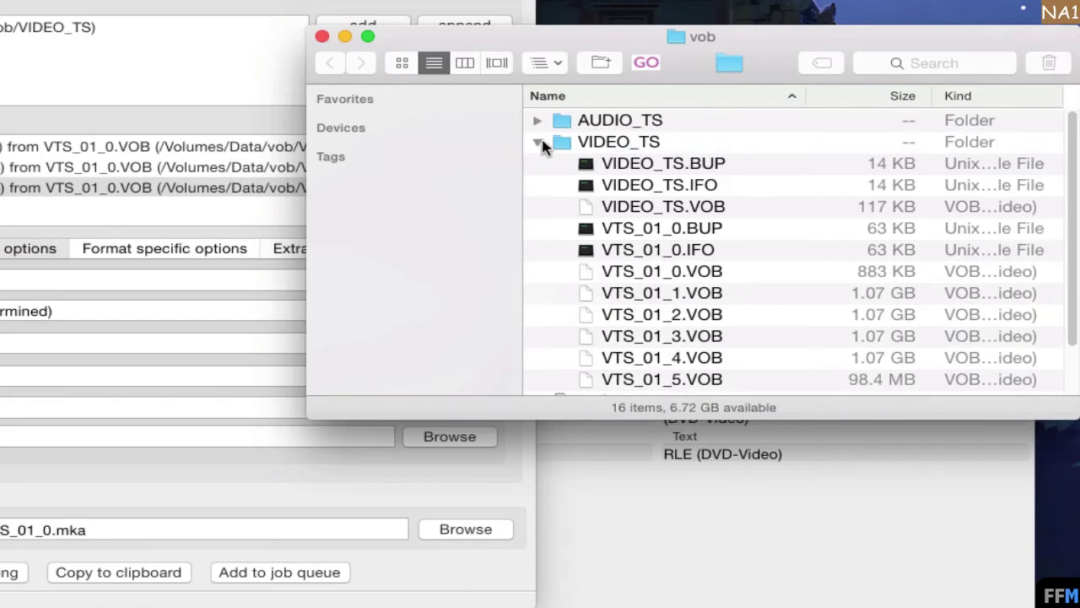
pyautogui.click(537, 142)
# Step: Switch to MediaInfo and open VTS_01_0.mka from the vob folder to check its duration and audio stream
pyautogui.press('super+Tab')
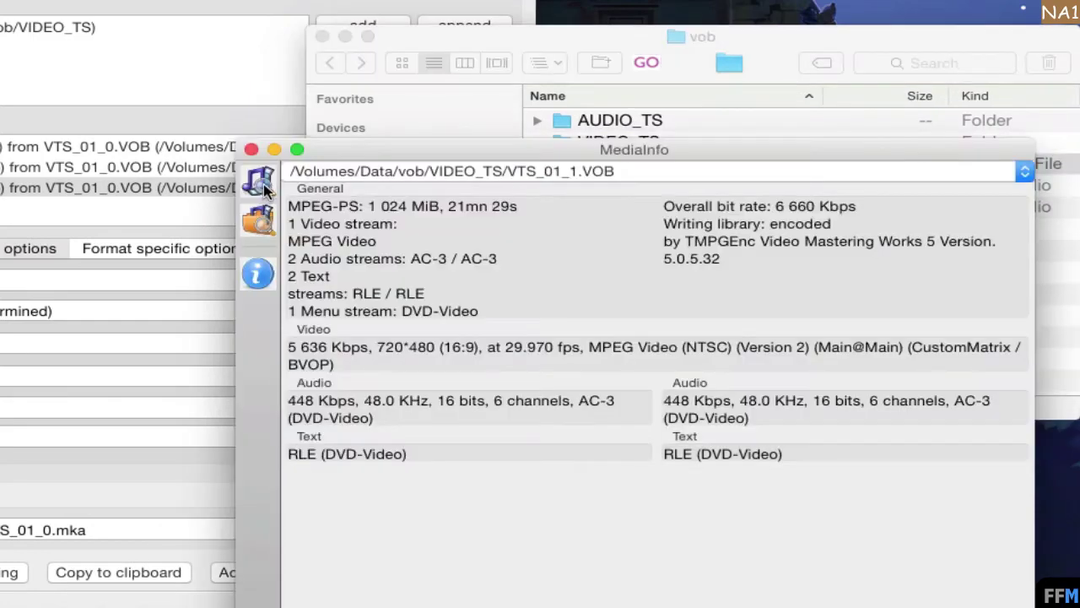
pyautogui.click(258, 181)
pyautogui.click(614, 178)
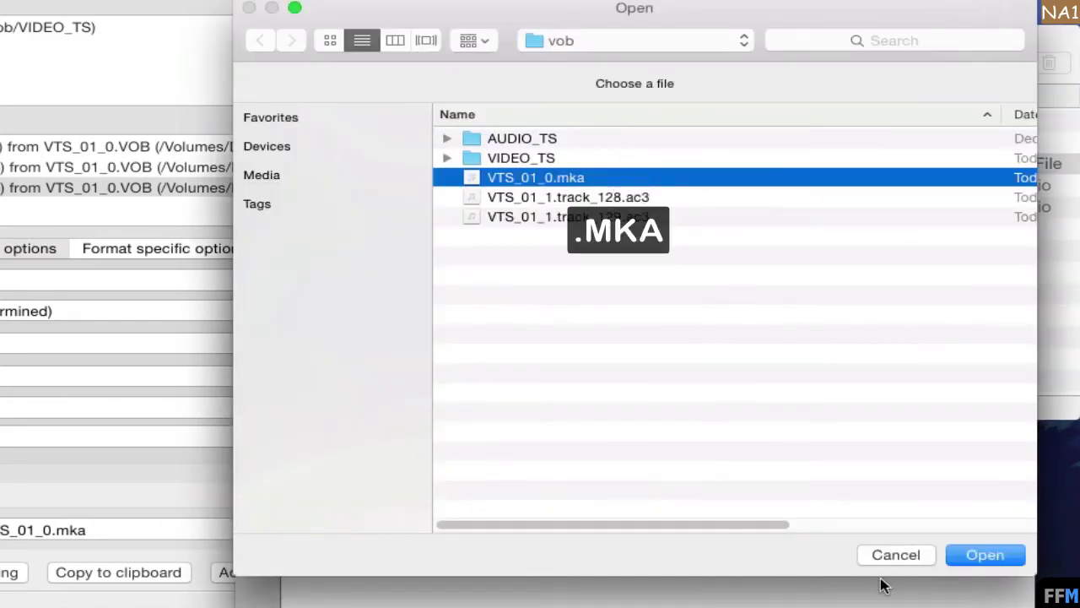
pyautogui.click(984, 554)
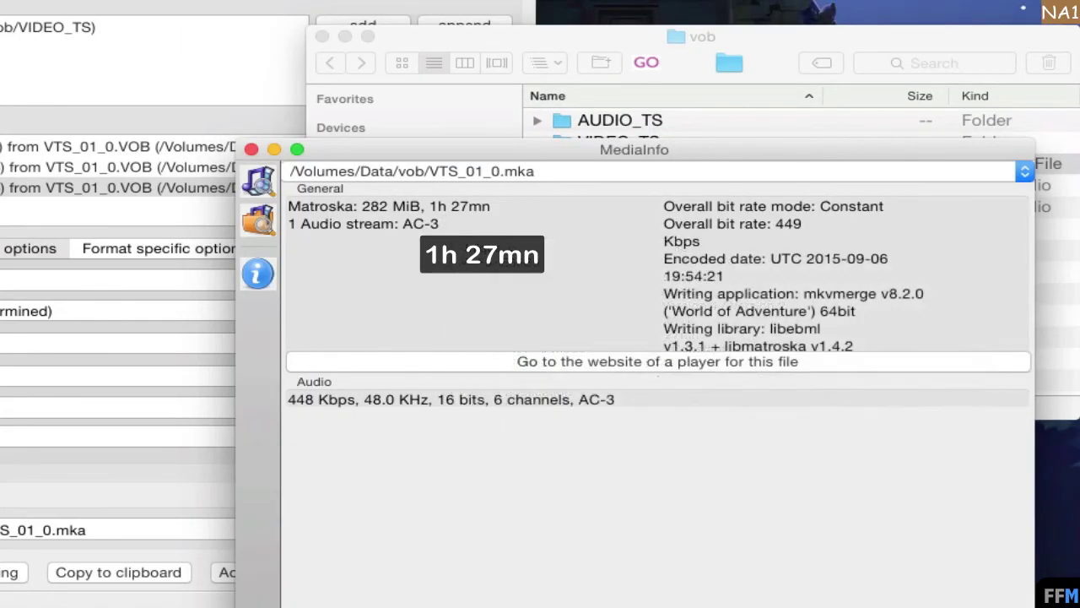
# Step: Switch to tsMuxeR GUI and remove VTS_01_1.VOB from the input files
pyautogui.click(726, 36)
pyautogui.press('super+Tab')
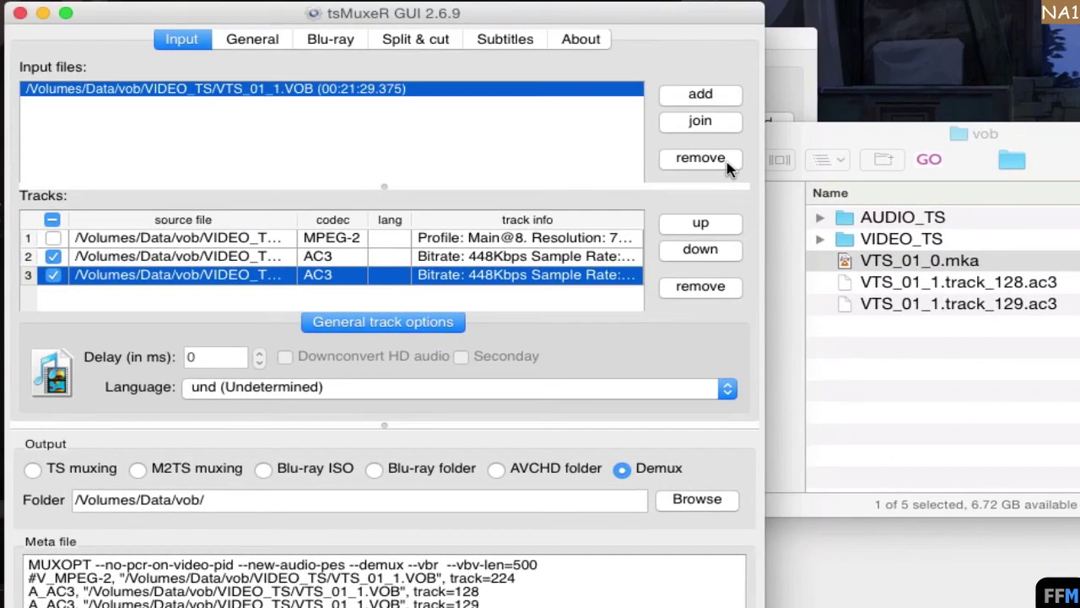
pyautogui.click(726, 163)
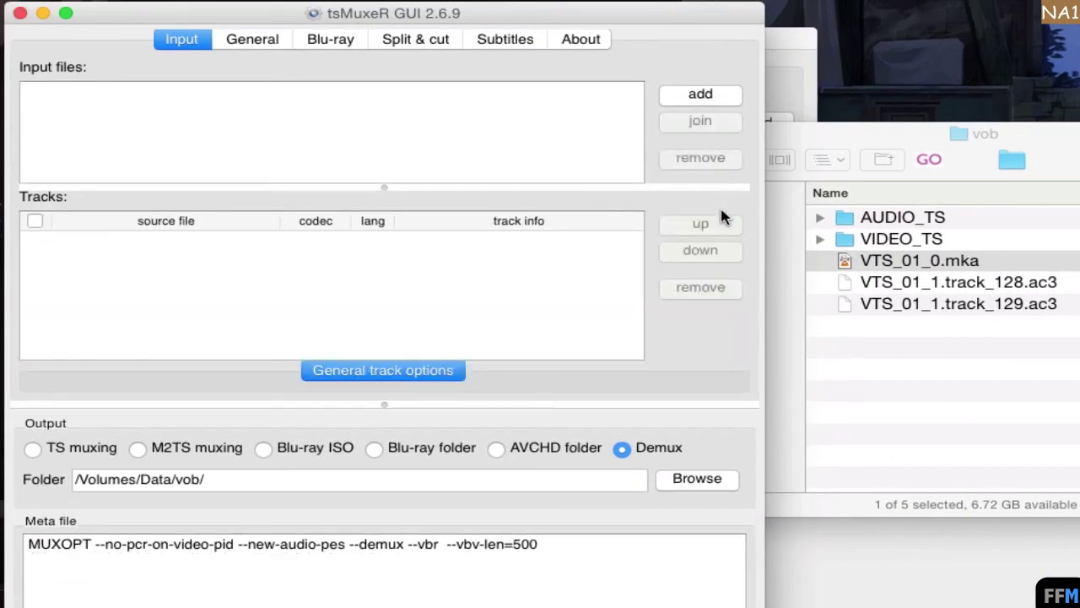
# Step: Try to load VTS_01_0.mka into tsMuxeR's input files directly from the Finder window
pyautogui.moveTo(949, 262); pyautogui.dragTo(904, 386)
pyautogui.moveTo(903, 386); pyautogui.dragTo(439, 128)
pyautogui.moveTo(439, 128); pyautogui.dragTo(439, 122)
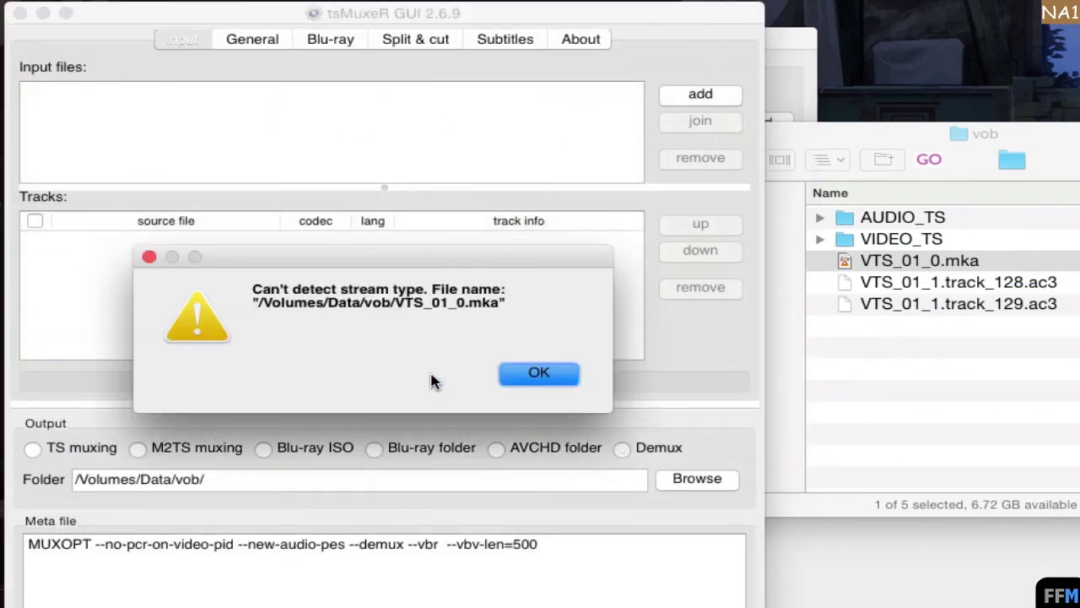
pyautogui.click(535, 372)
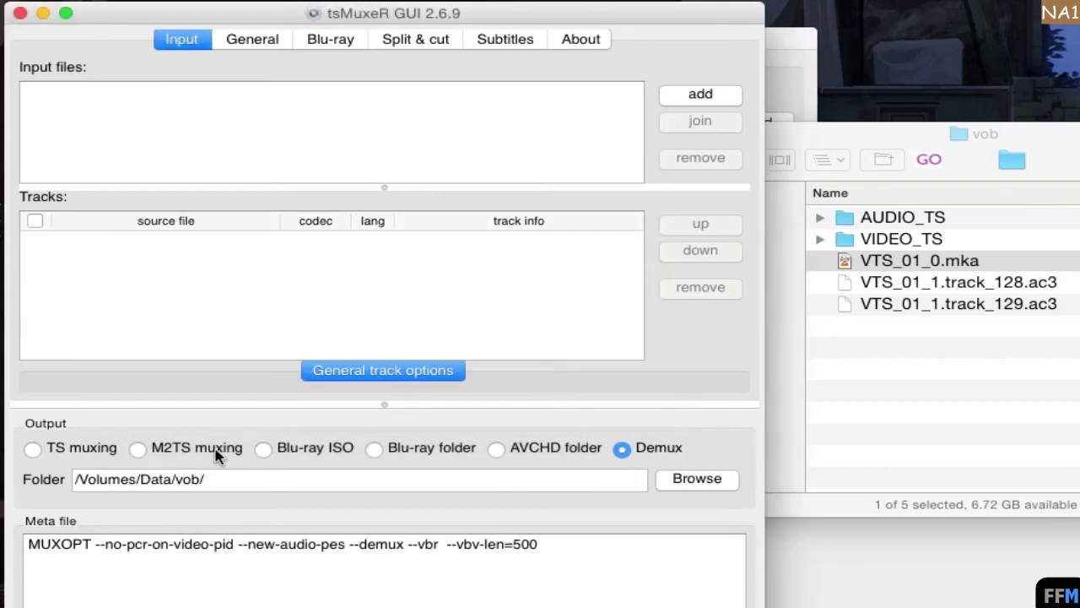
# Step: Set the output mode to TS muxing and add VTS_01_0.mka from the vob folder as an input file
pyautogui.click(137, 448)
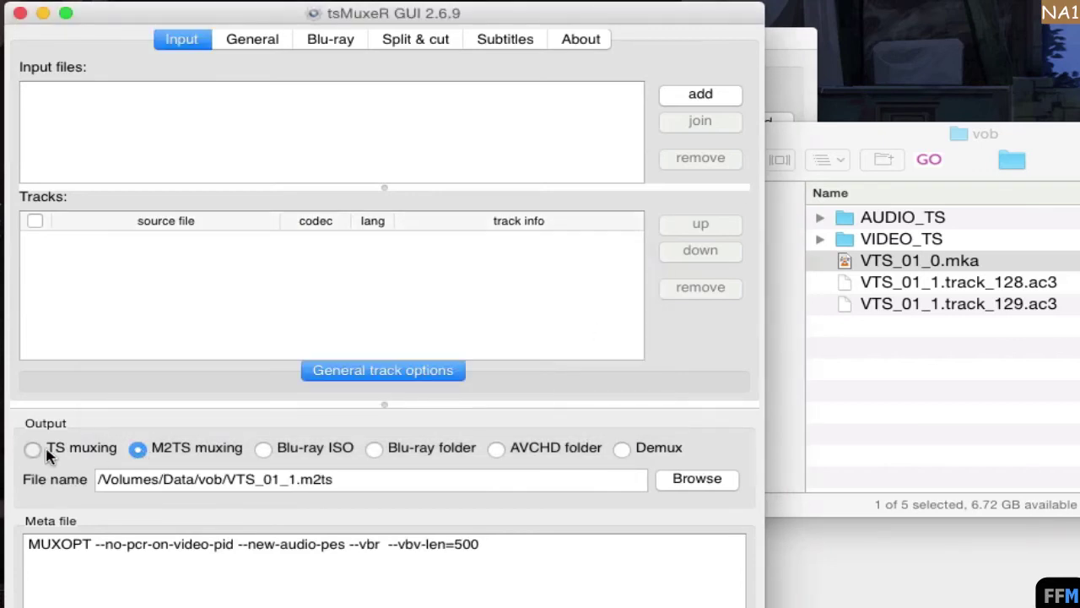
pyautogui.click(65, 454)
pyautogui.click(705, 94)
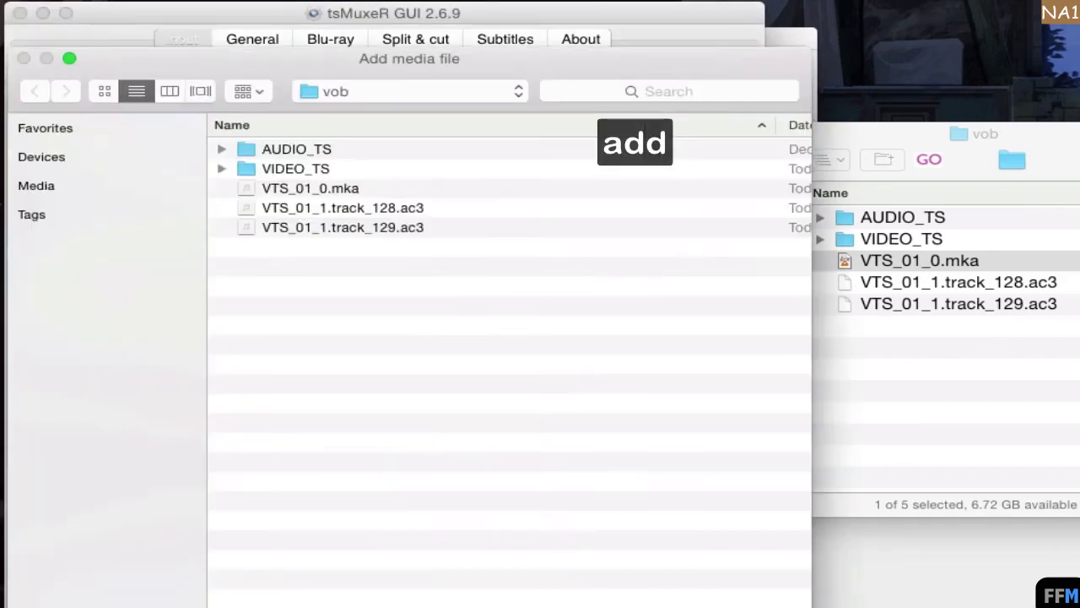
pyautogui.click(329, 188)
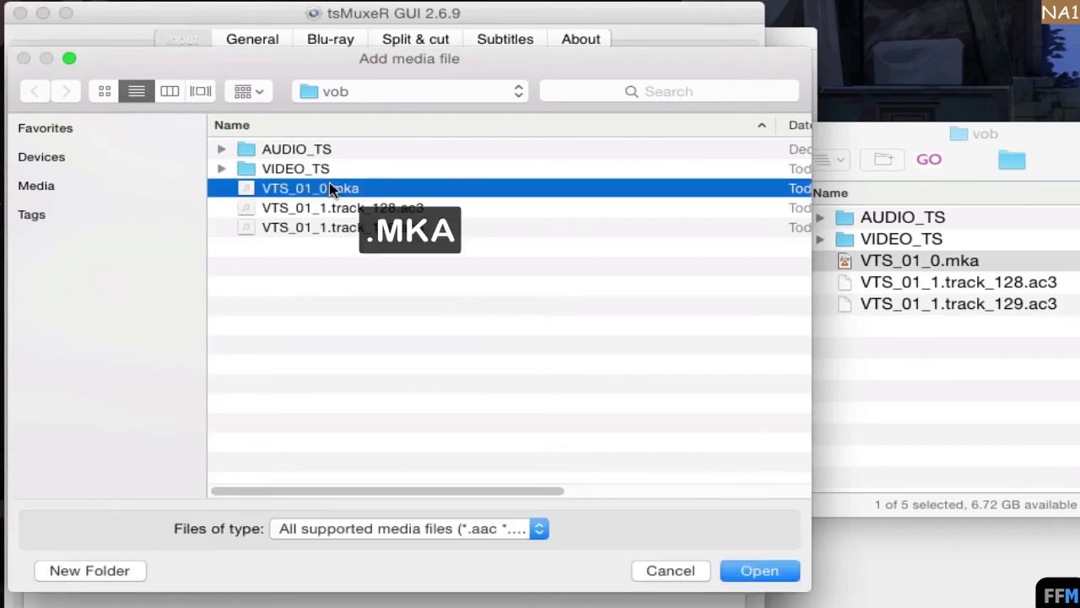
pyautogui.click(791, 577)
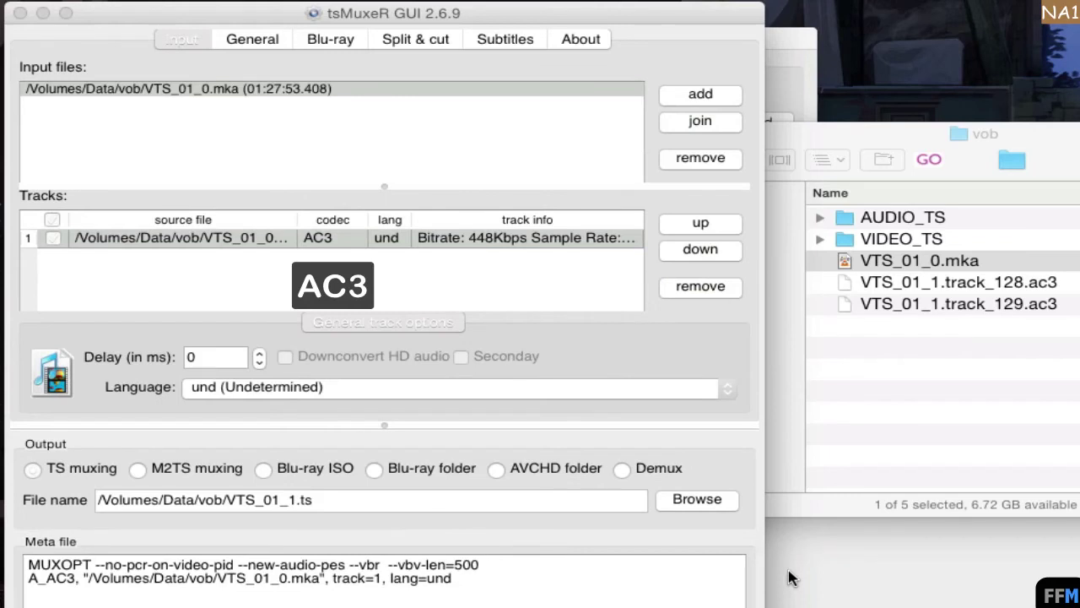
pyautogui.click(194, 189)
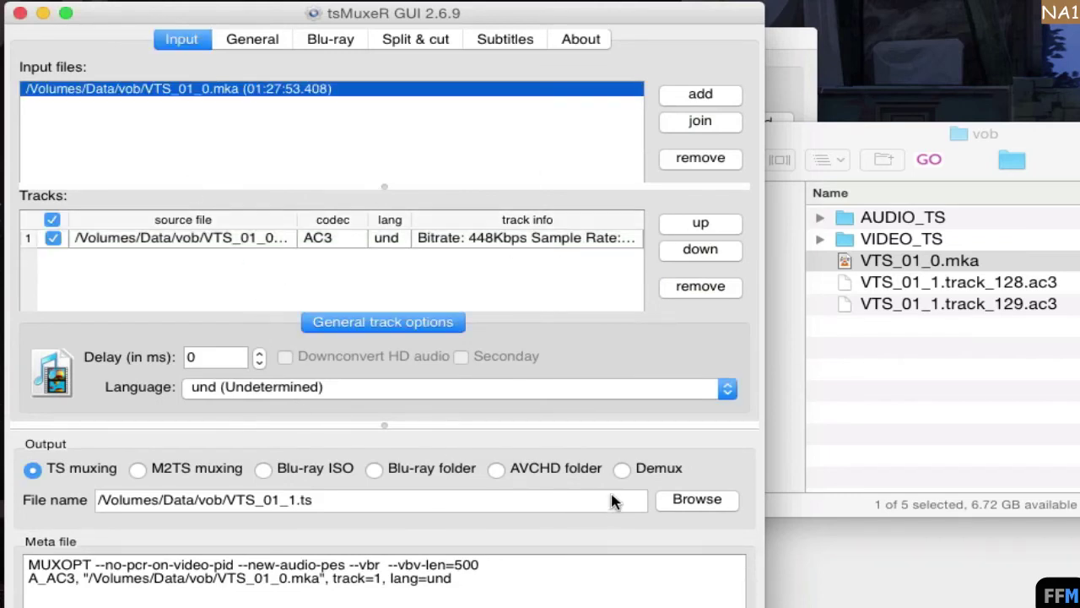
# Step: Demux the AC3 track of VTS_01_0.mka into /Volumes/Data/vob/ and close the progress report
pyautogui.click(622, 469)
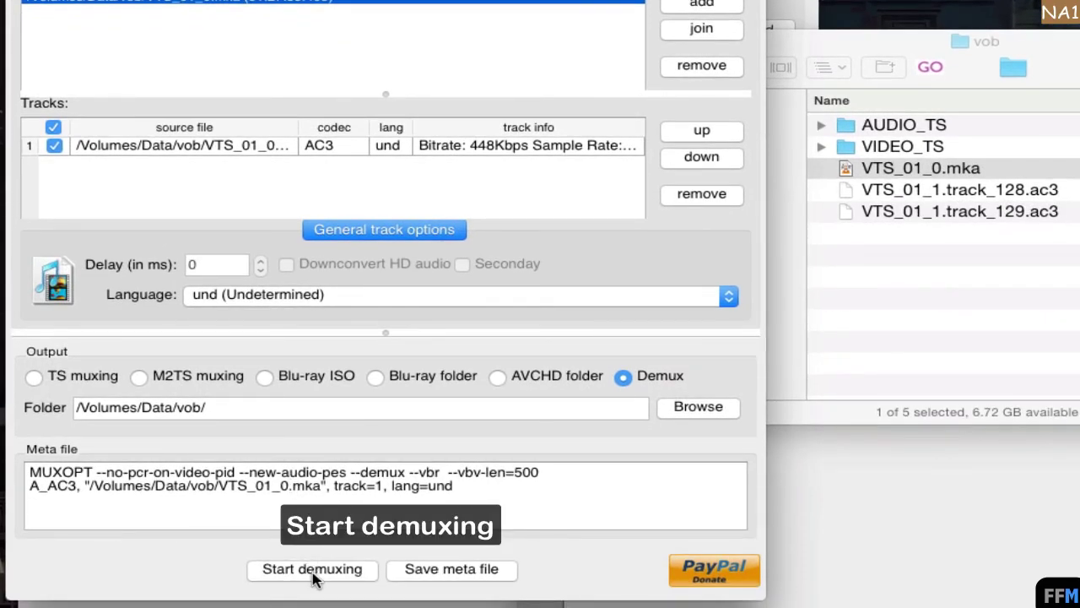
pyautogui.click(312, 571)
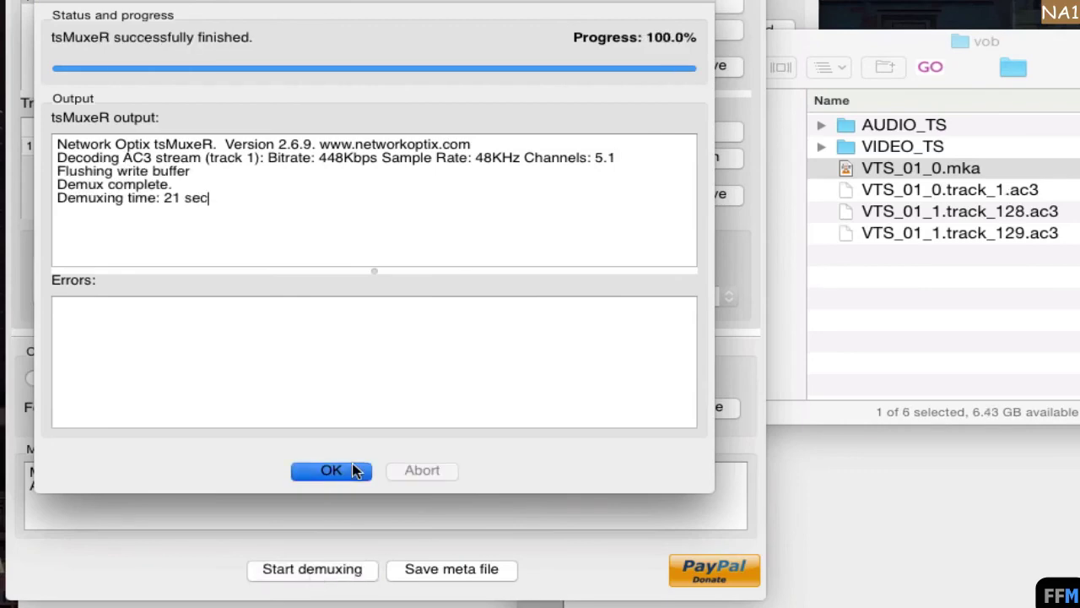
pyautogui.click(331, 470)
# Step: Locate VTS_01_0.track_1.ac3 in the vob folder and open it in MediaInfo to check its duration
pyautogui.click(1004, 38)
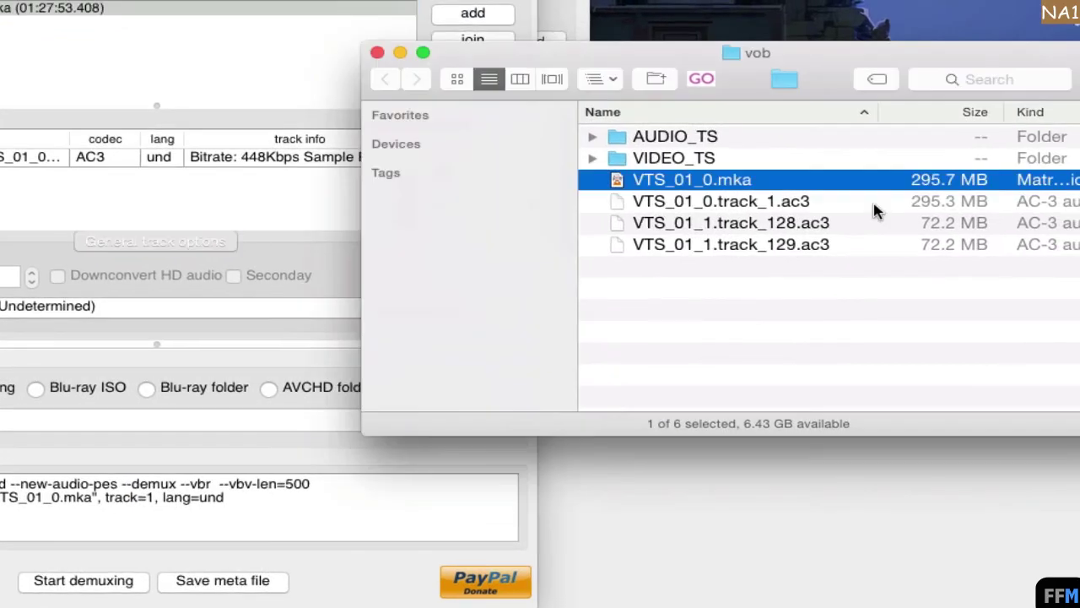
pyautogui.click(874, 208)
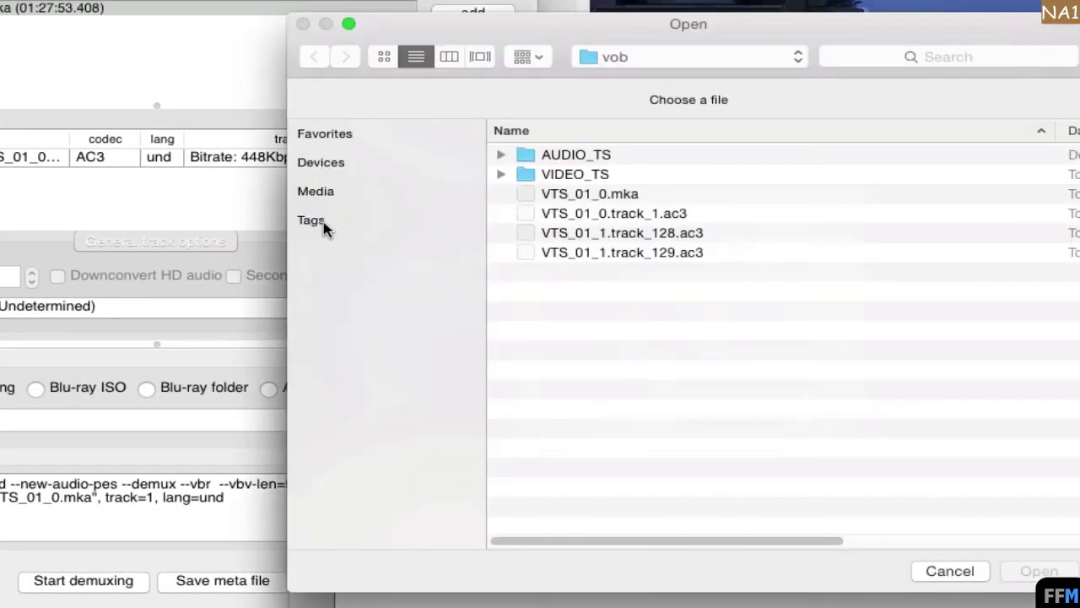
pyautogui.click(704, 217)
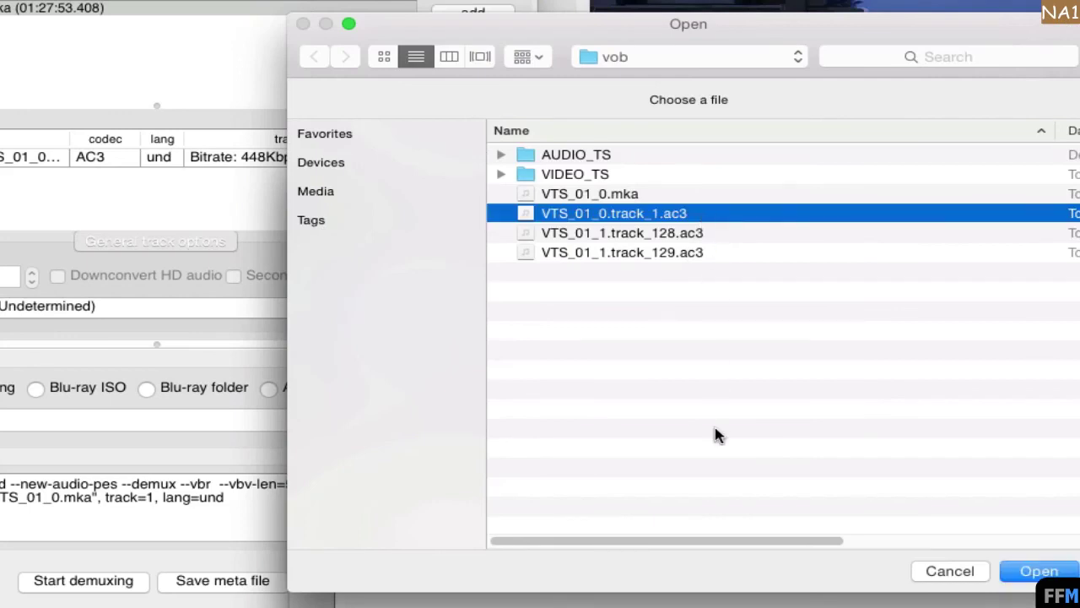
pyautogui.click(1038, 572)
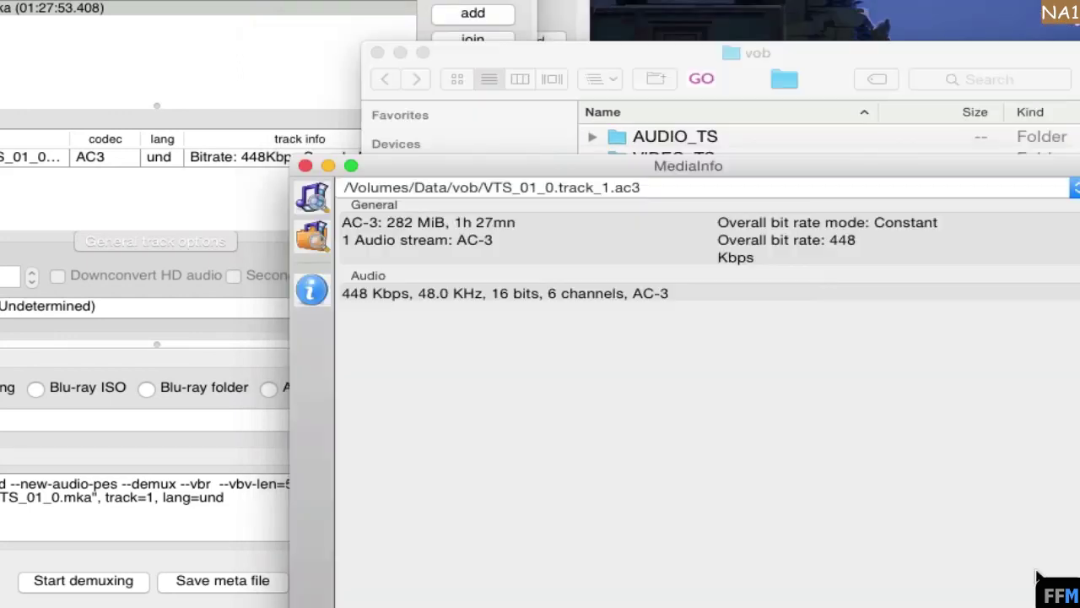